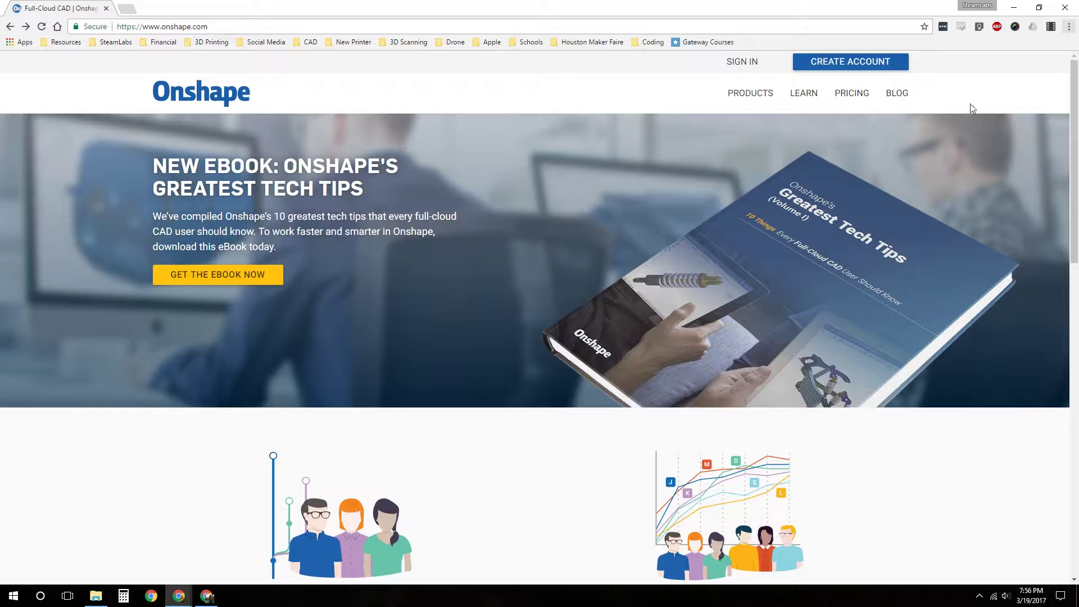
Open the Create Account pricing page and compare the Public, Professional and Enterprise plans.
left_click(872, 67)
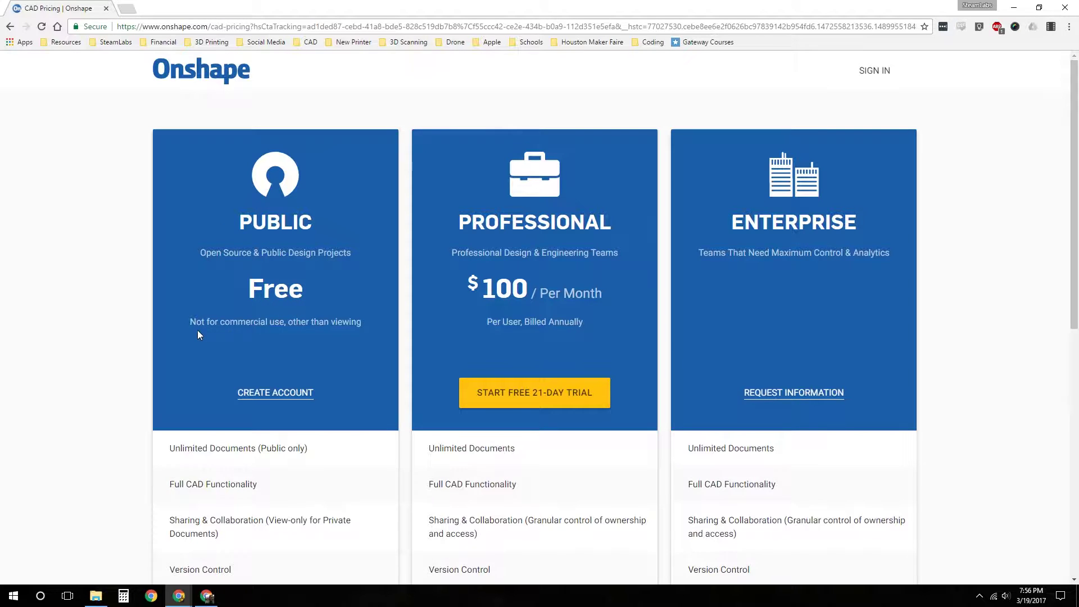
left_click_drag(189, 323, 374, 323)
left_click_drag(170, 448, 318, 456)
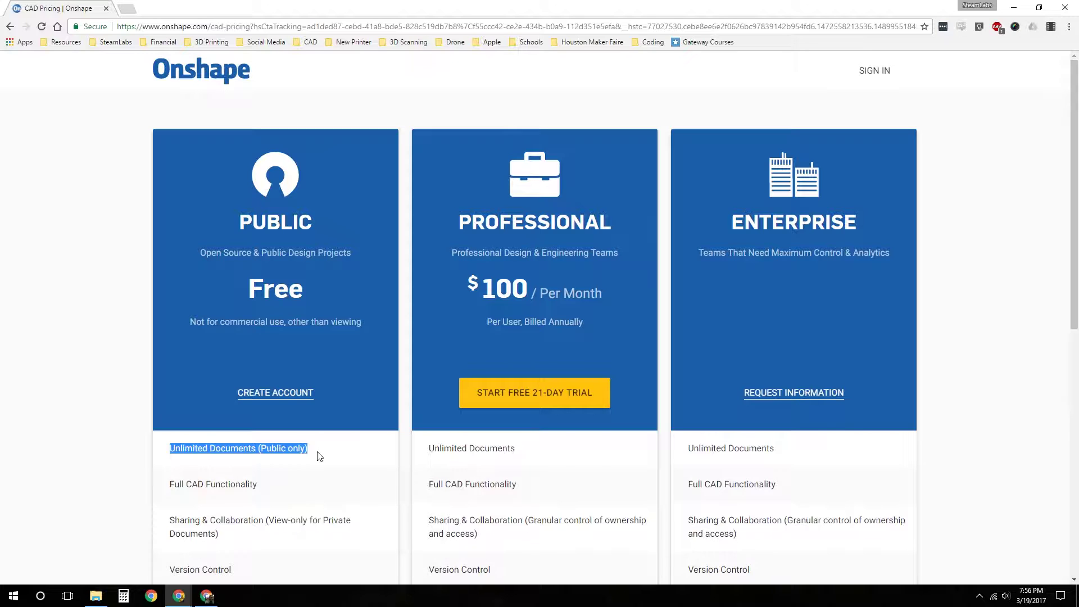
scroll(318, 456, "down", 1)
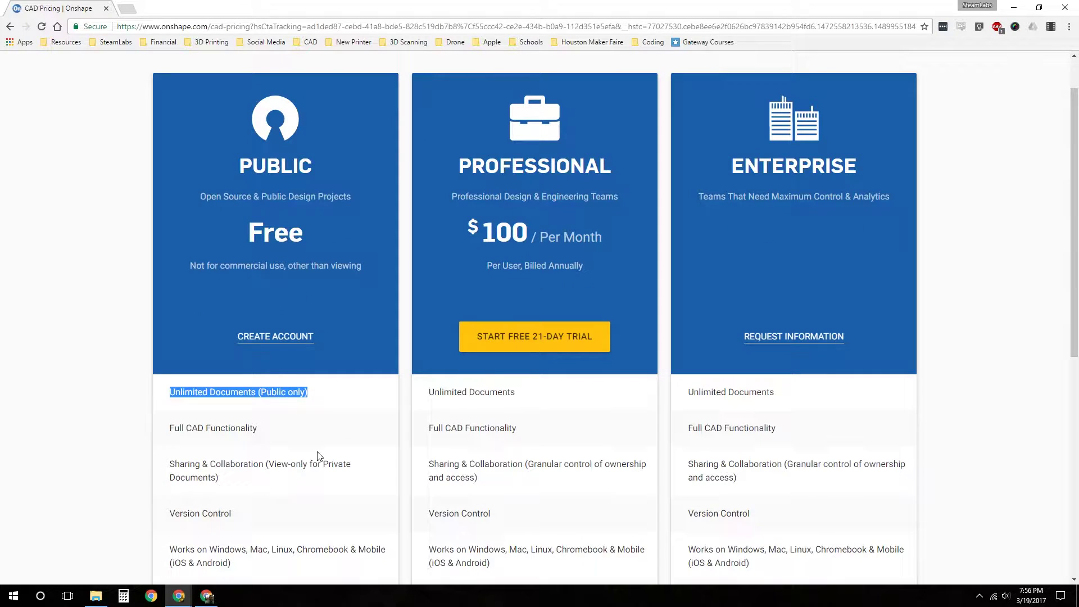
scroll(318, 457, "down", 2)
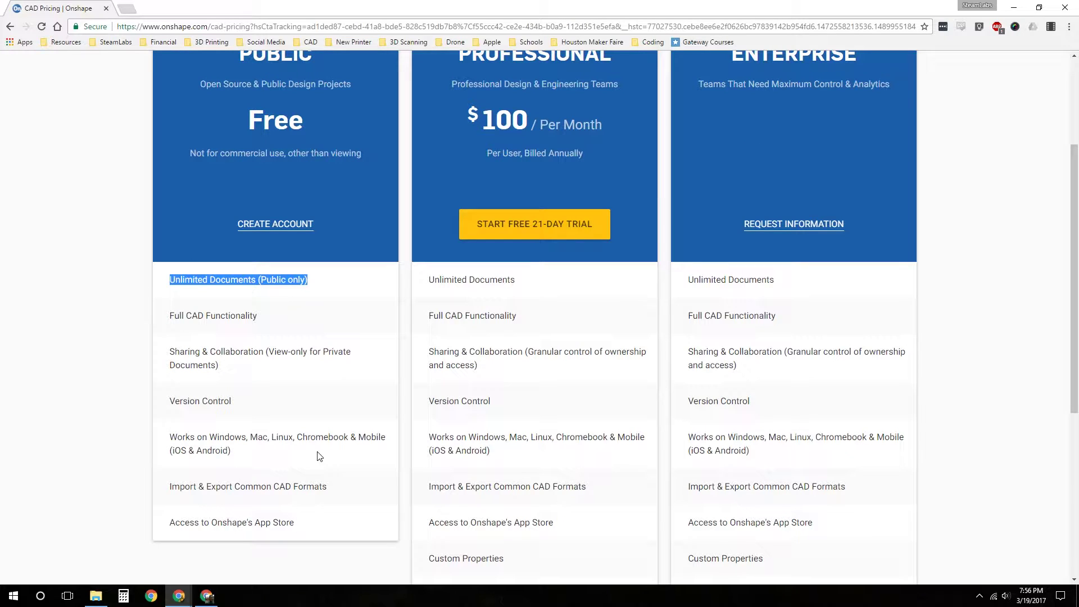
scroll(318, 456, "up", 3)
Sign in with the saved account details and open the empty My documents list.
left_click(878, 73)
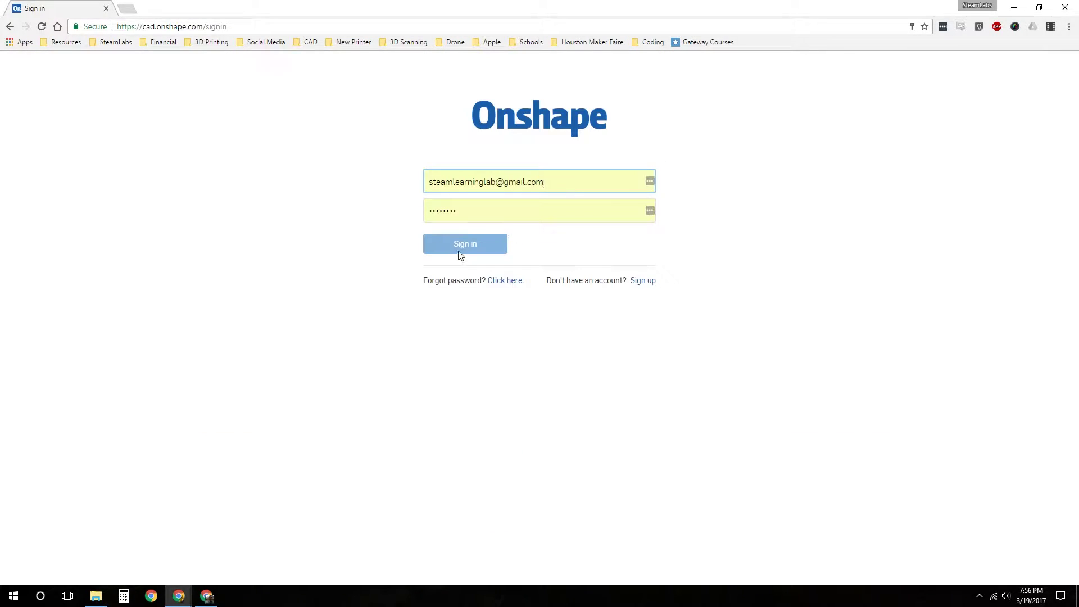
left_click(461, 250)
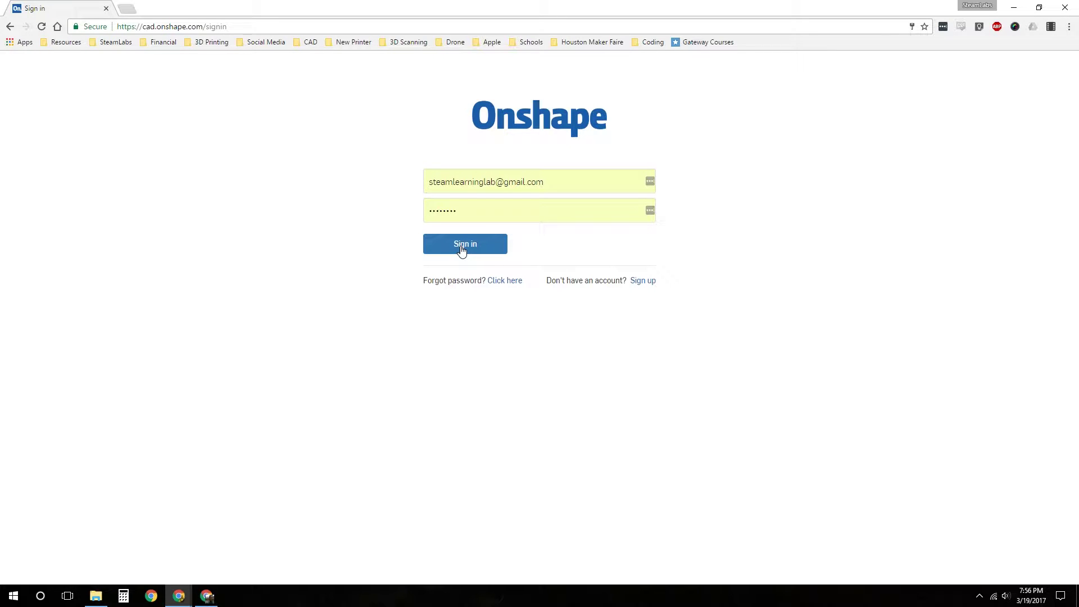
left_click(461, 250)
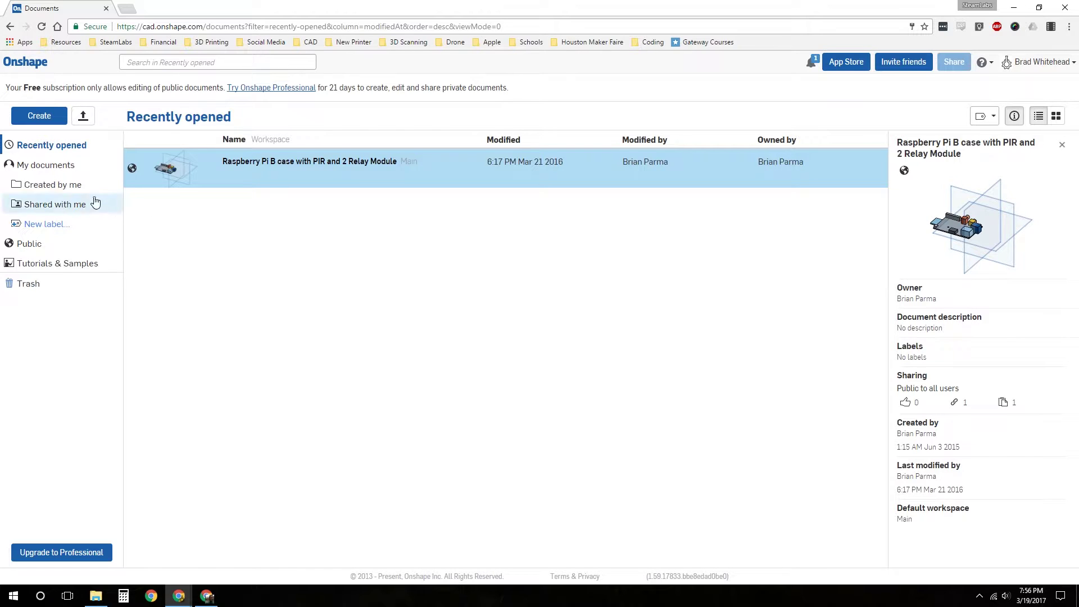
left_click(39, 165)
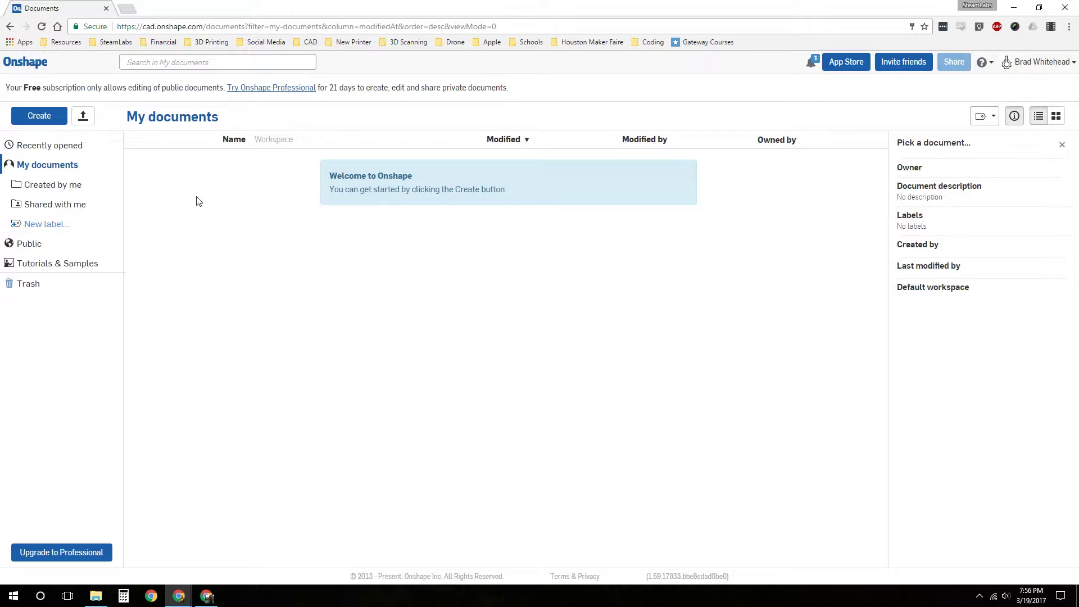
Create a new public document named '3D Printed Fidget Spinner'.
left_click(39, 120)
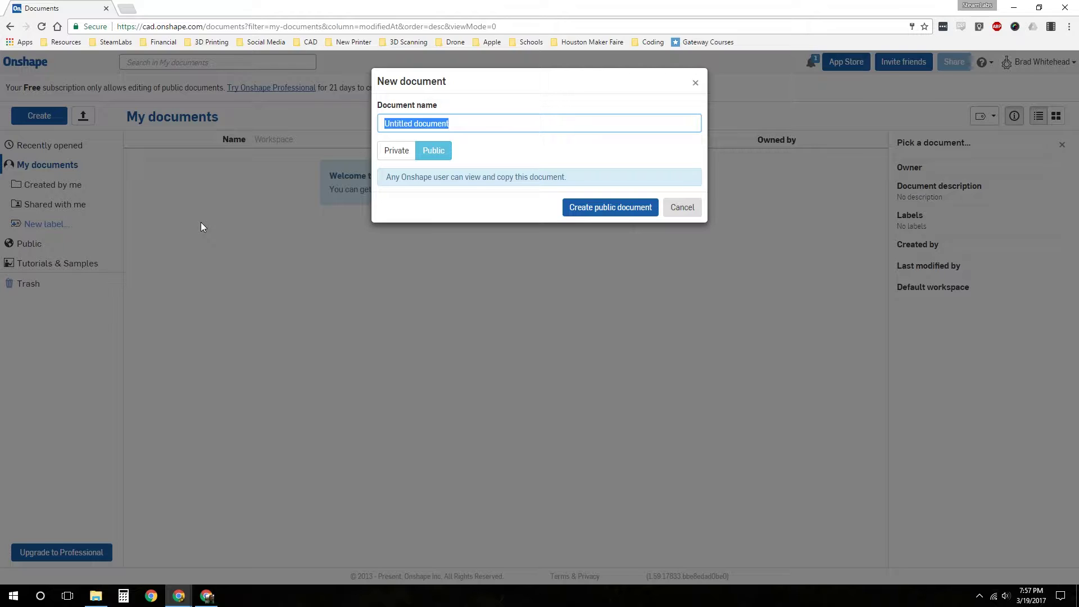
type("3")
key("BackSpace")
type("3D ")
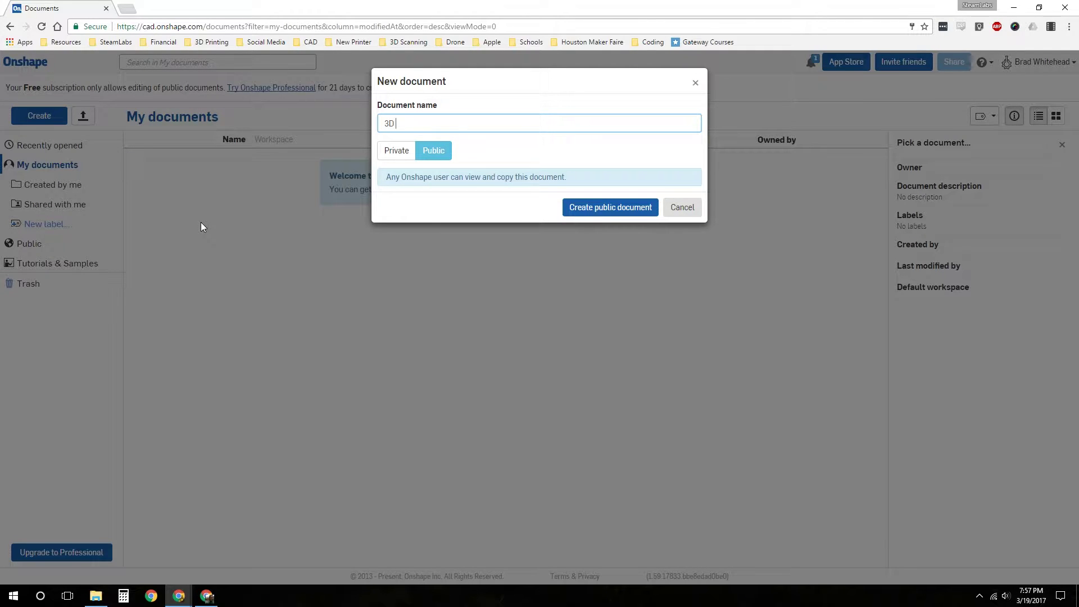
type("Printed Fidget Spinner")
key("Return")
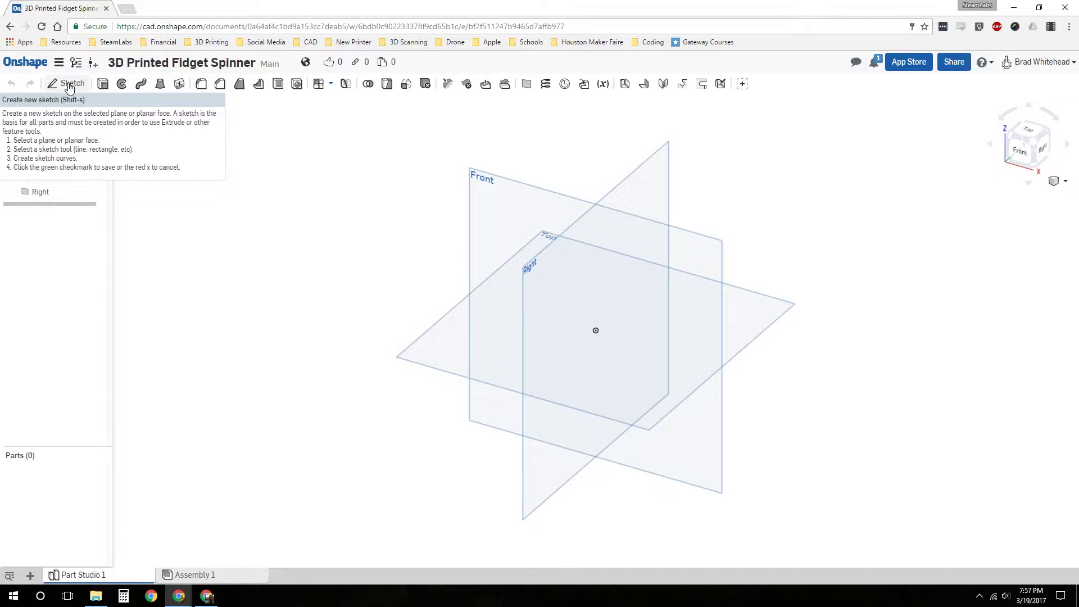
Start Sketch 1 on the Top plane and view it from directly above.
left_click(70, 86)
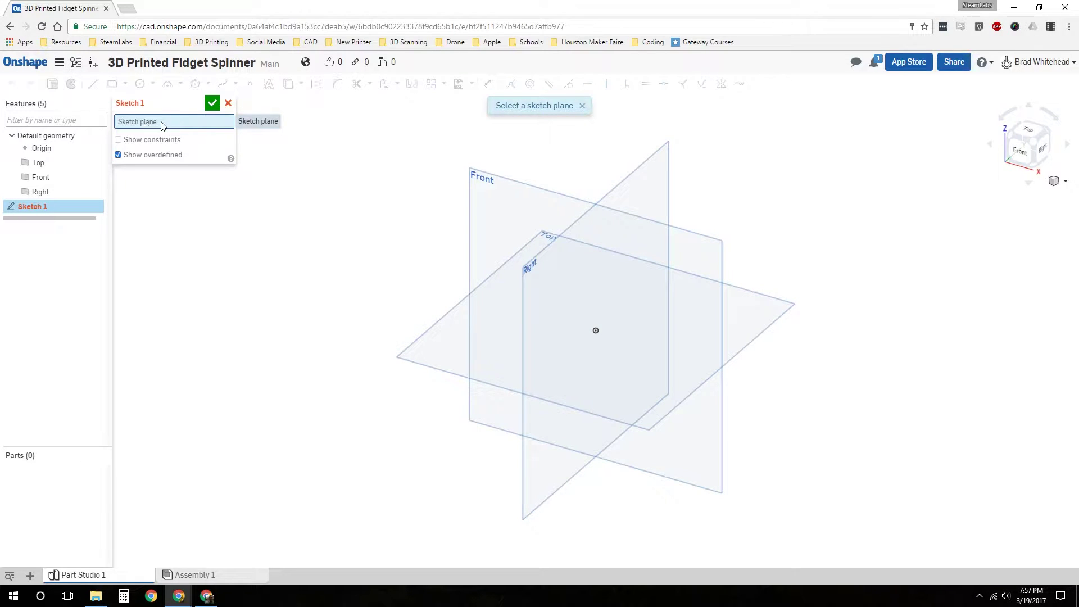
left_click(431, 345)
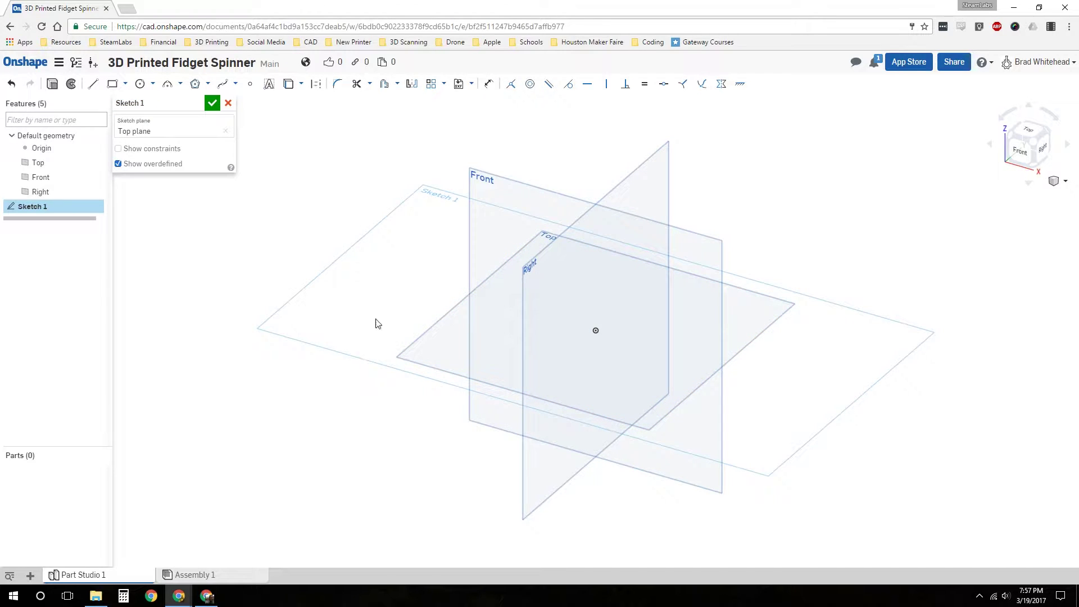
left_click(1030, 135)
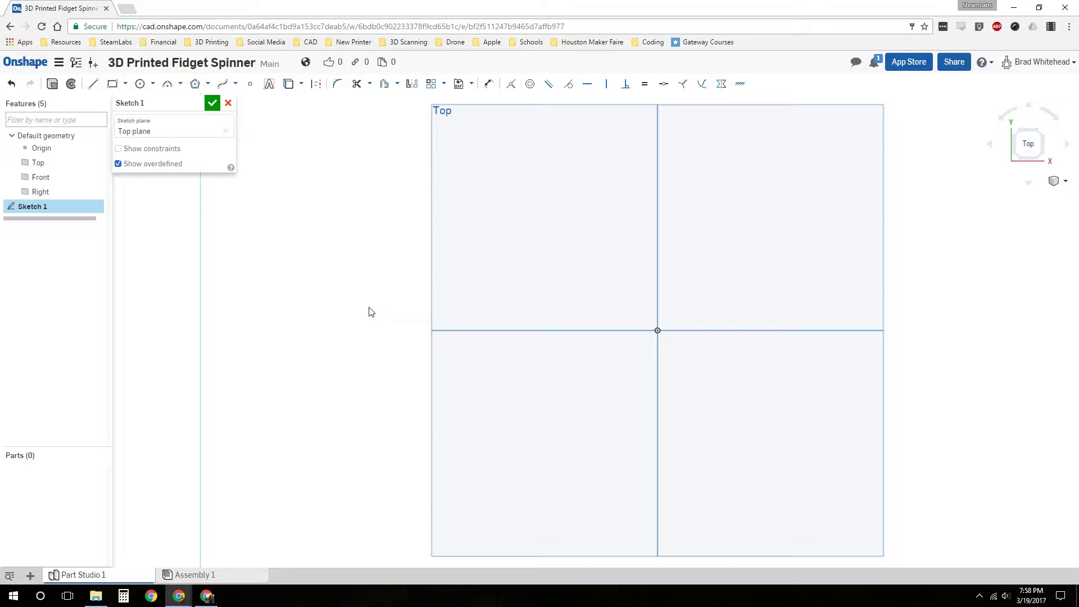
Draw a centre-point circle on the origin and set its diameter to 0.87.
left_click(140, 84)
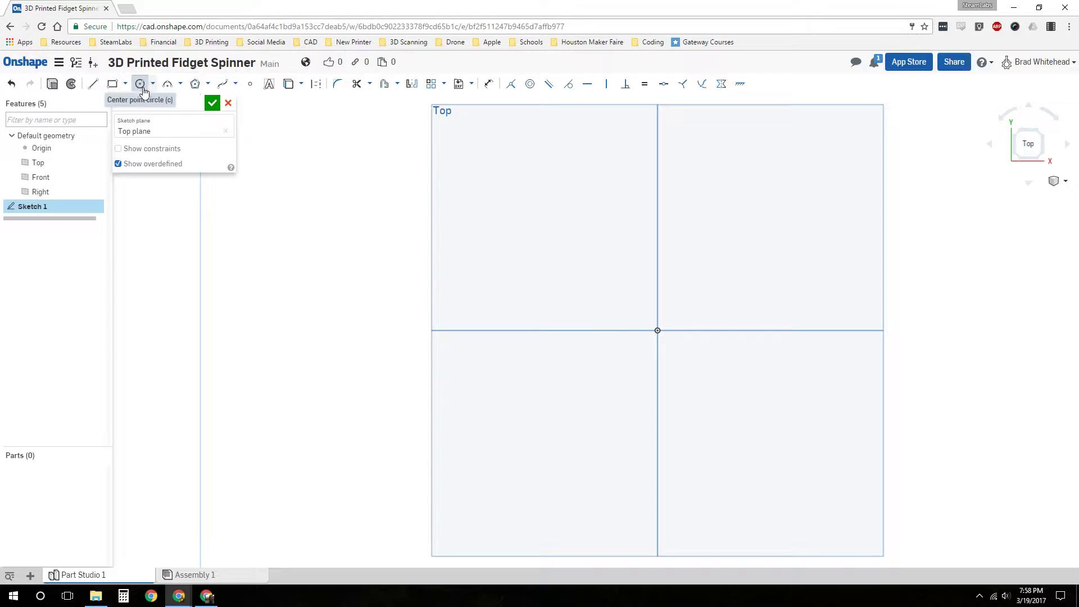
left_click(658, 331)
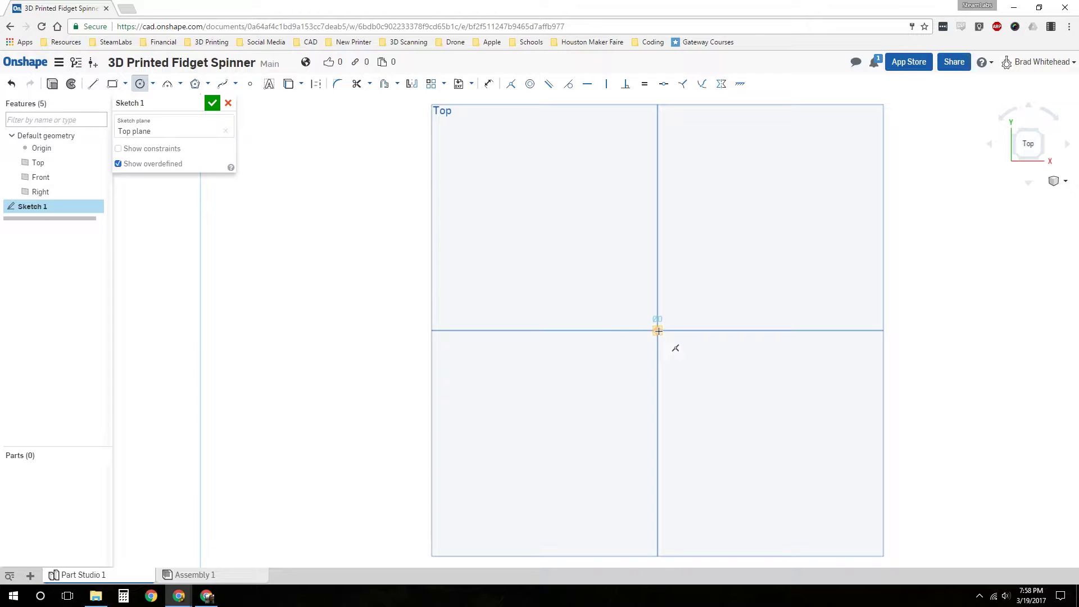
left_click(713, 370)
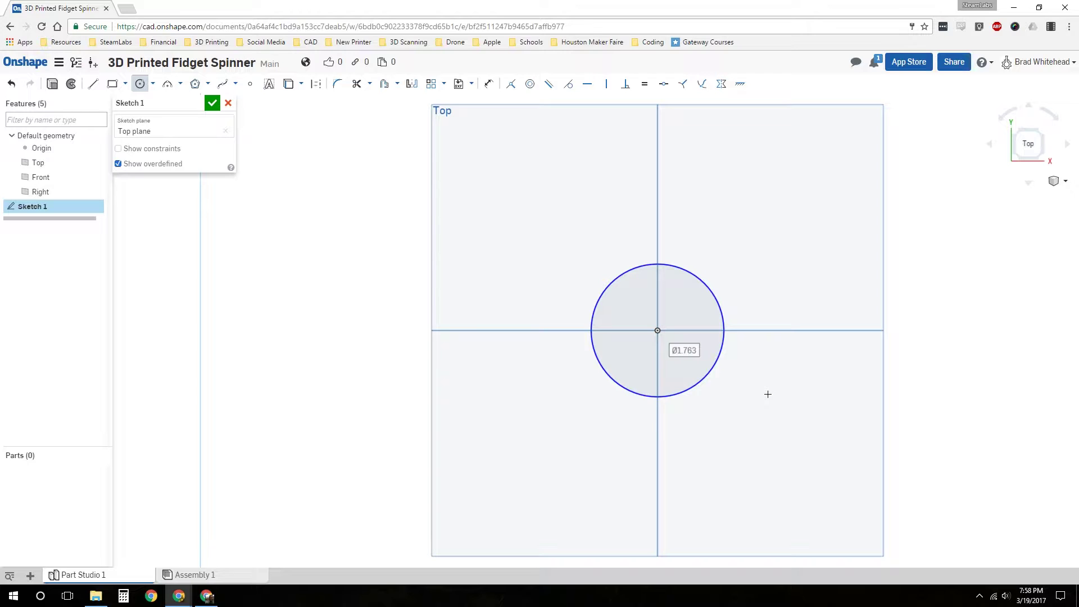
key("BackSpace")
type(".87")
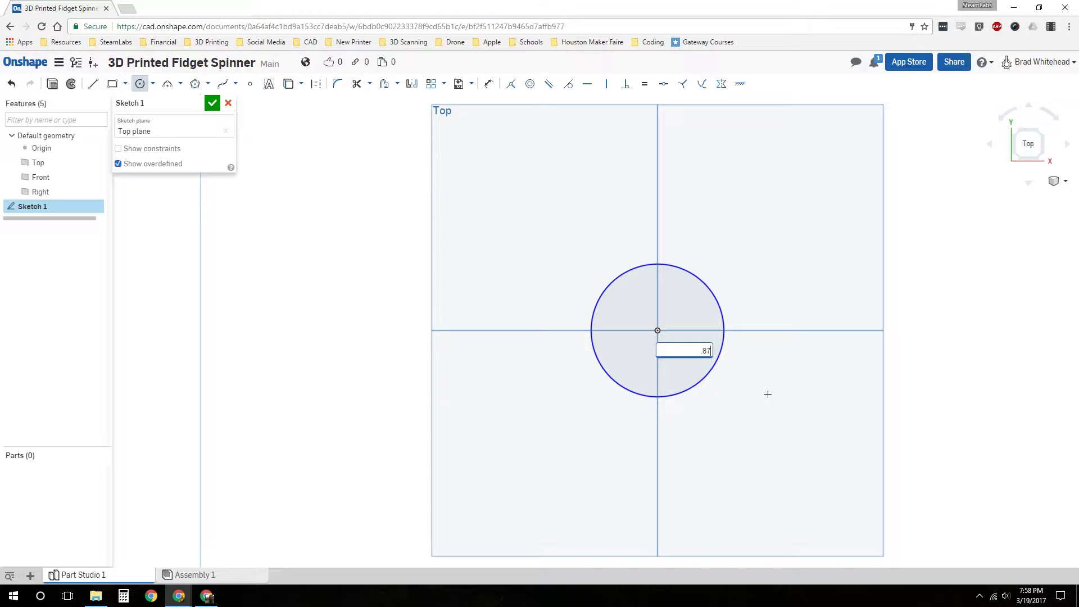
key("Return")
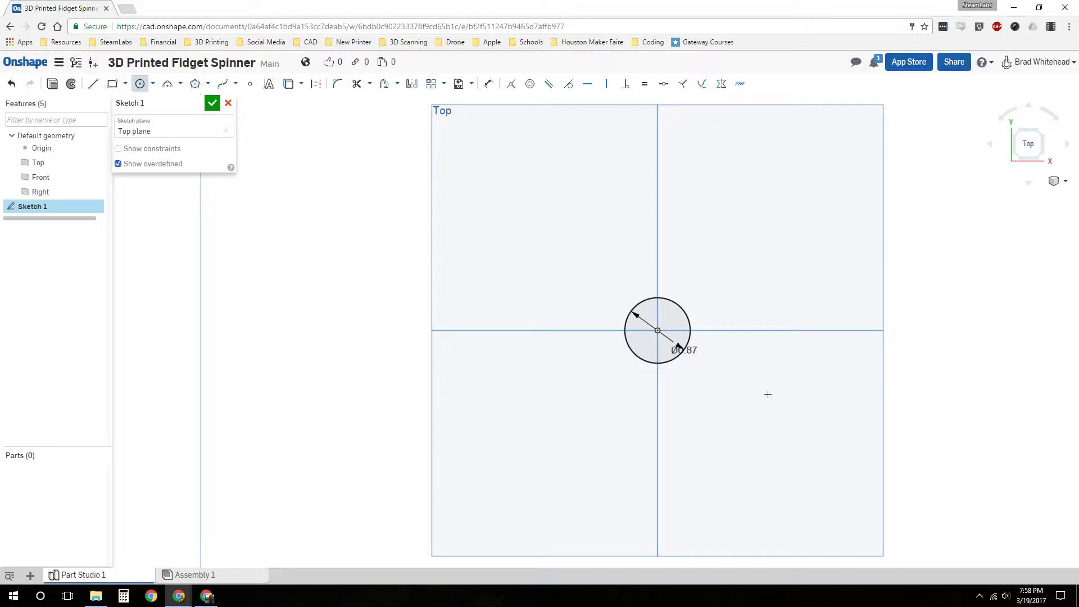
scroll(819, 335, "up", 2)
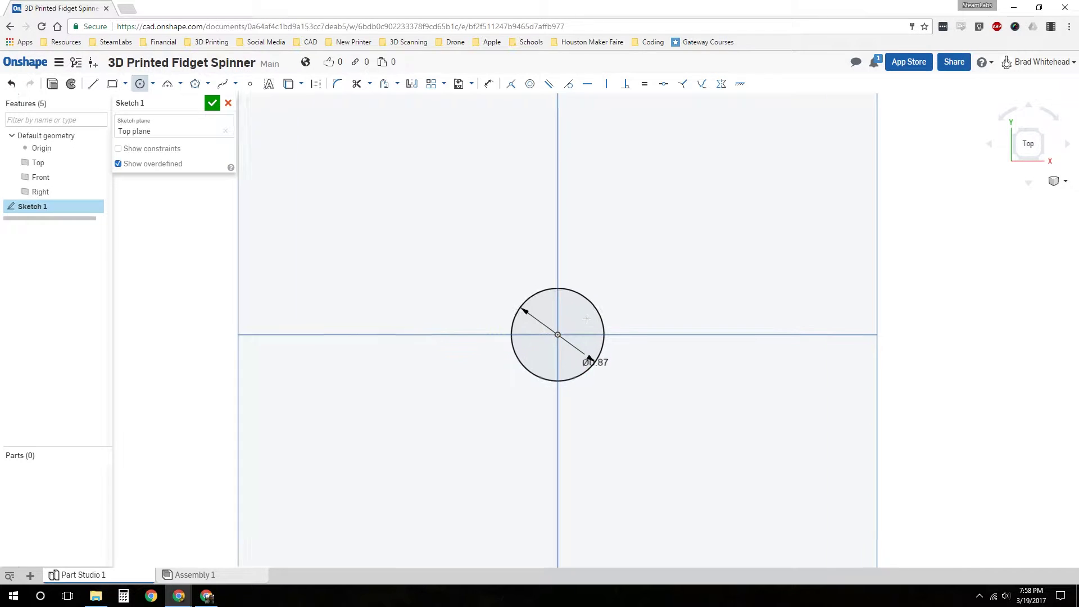
scroll(578, 320, "up", 1)
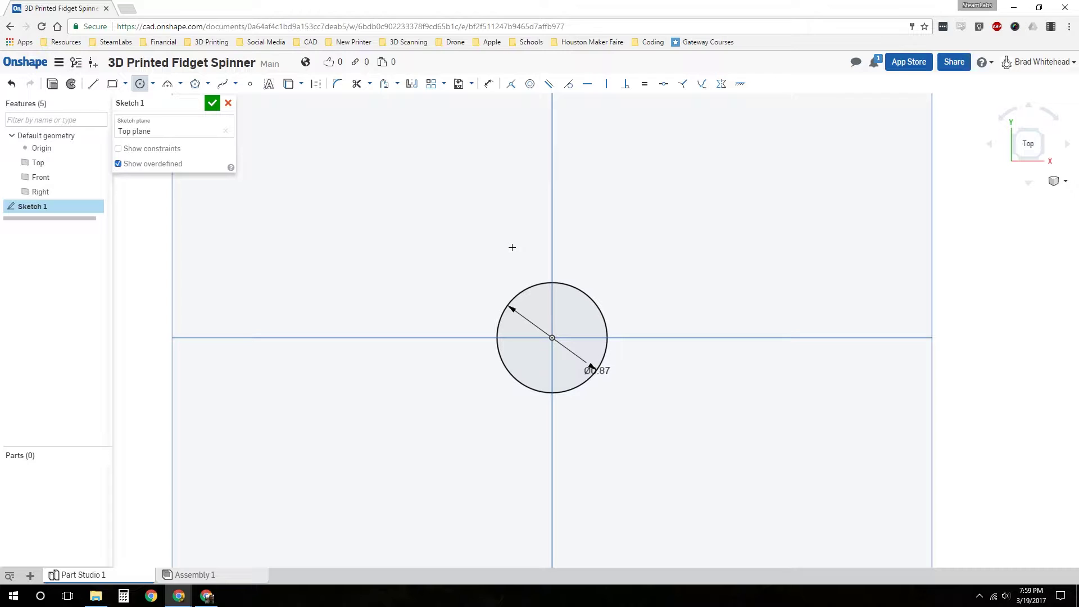
key("Escape")
Paste a copy of the Ø0.87 circle to the right of the first one.
left_click(541, 283)
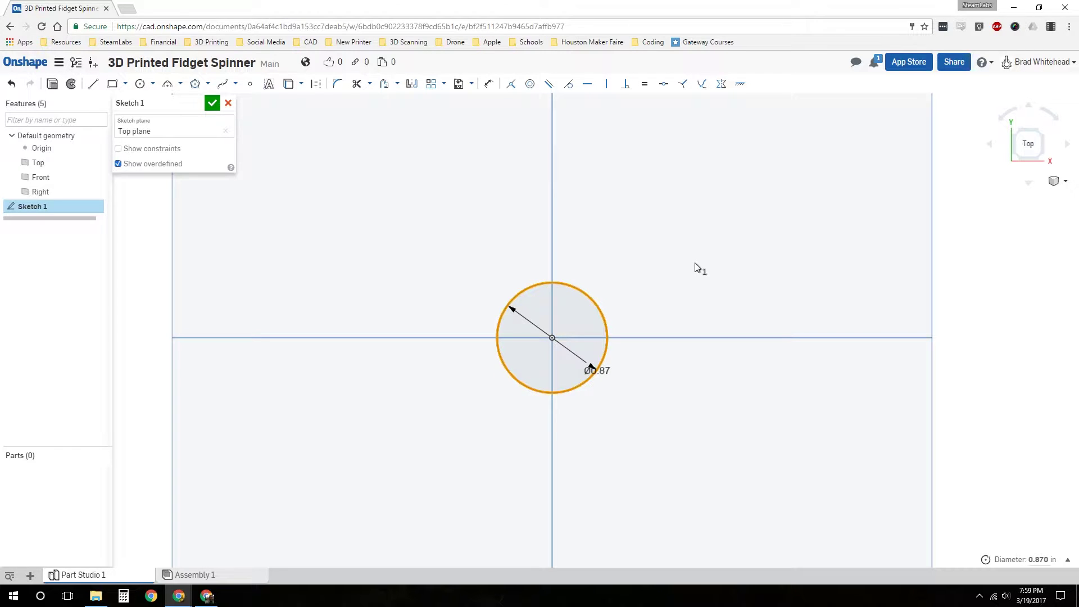
key("ctrl+v")
left_click(720, 319)
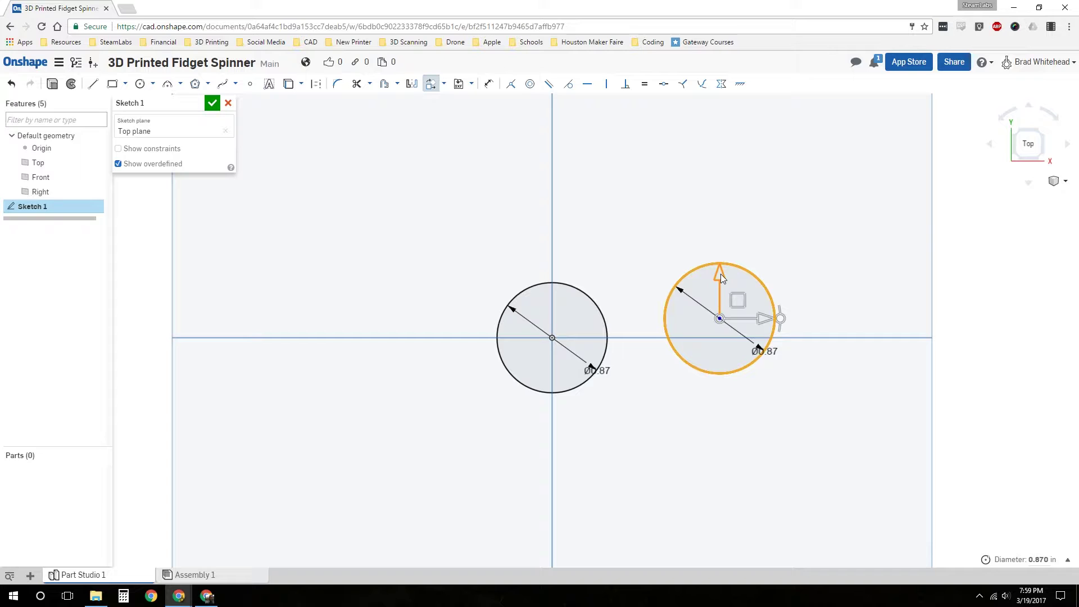
left_click_drag(720, 277, 720, 288)
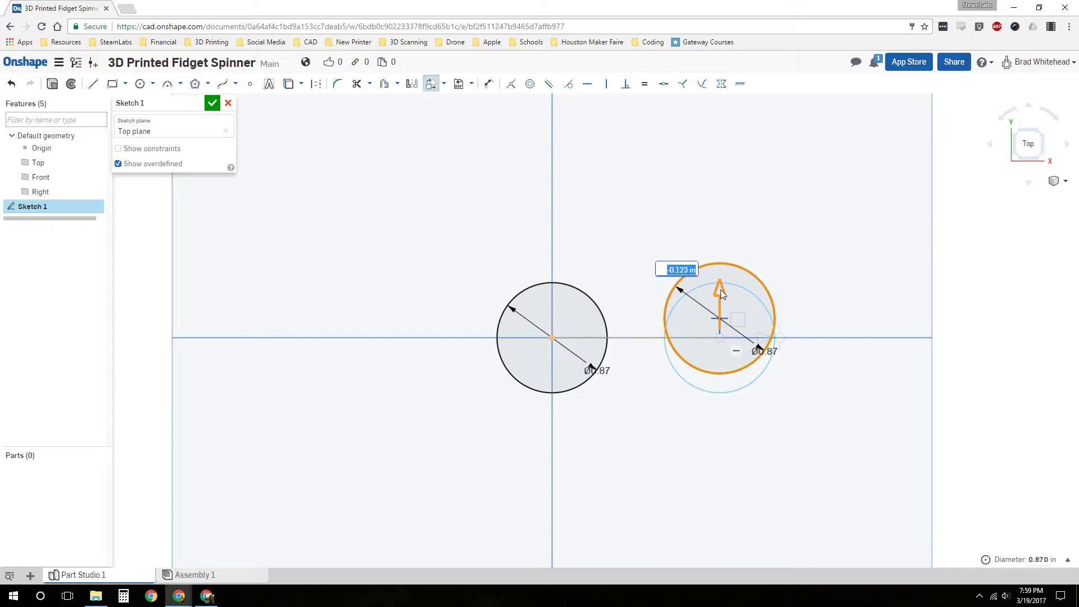
left_click_drag(720, 288, 722, 290)
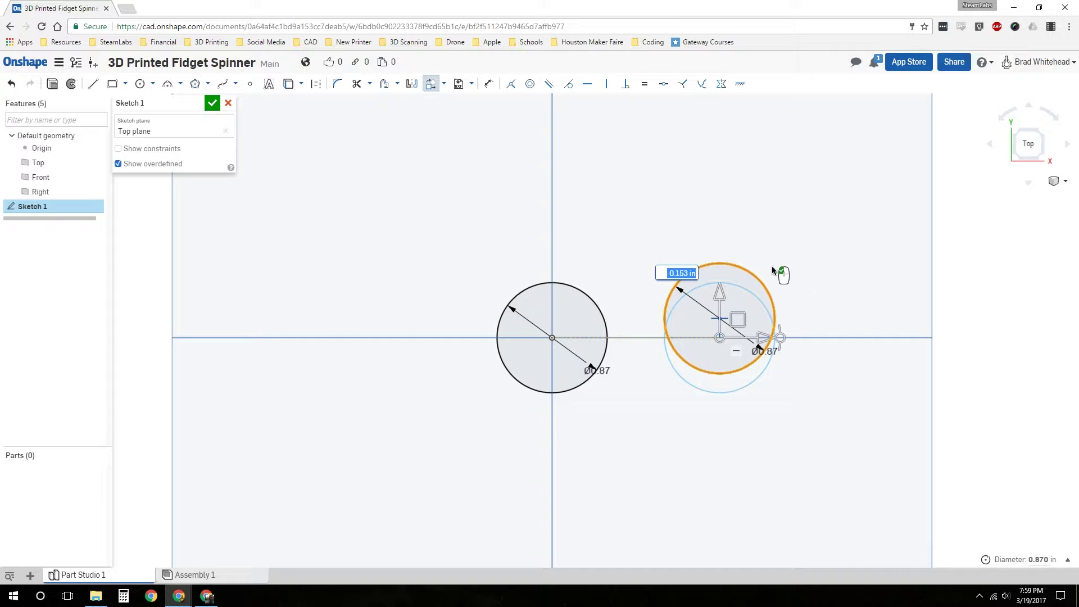
Centre the copy on the horizontal axis and move both diameter labels outside the circles.
key("Escape")
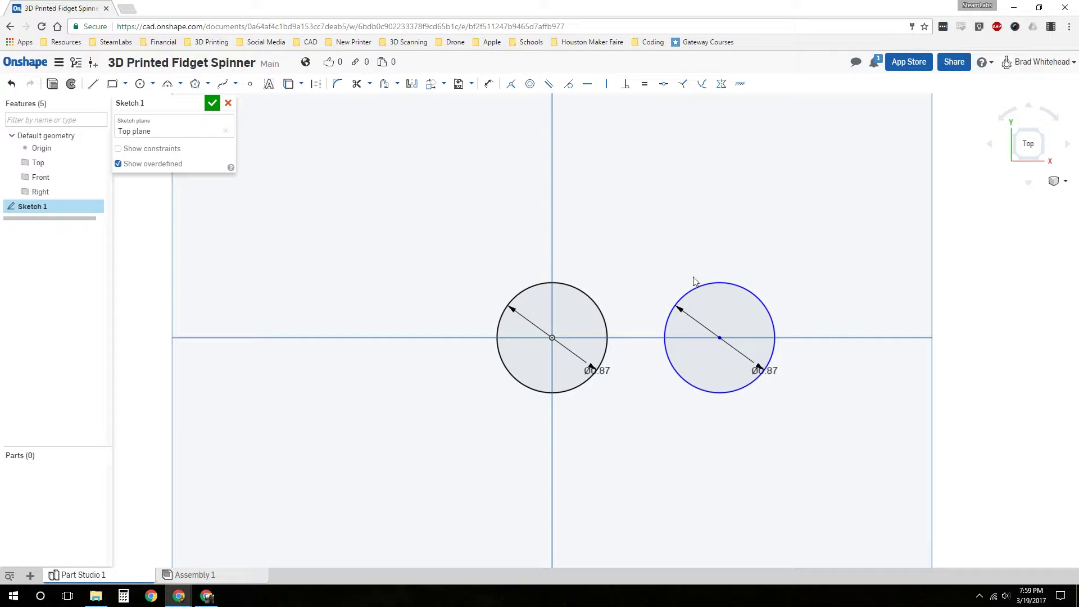
mouse_move(722, 341)
left_mouse_down()
mouse_move(810, 340)
mouse_move(682, 343)
mouse_move(820, 348)
mouse_move(672, 341)
mouse_move(689, 342)
left_mouse_up()
left_click_drag(743, 370, 756, 380)
left_click_drag(597, 370, 617, 386)
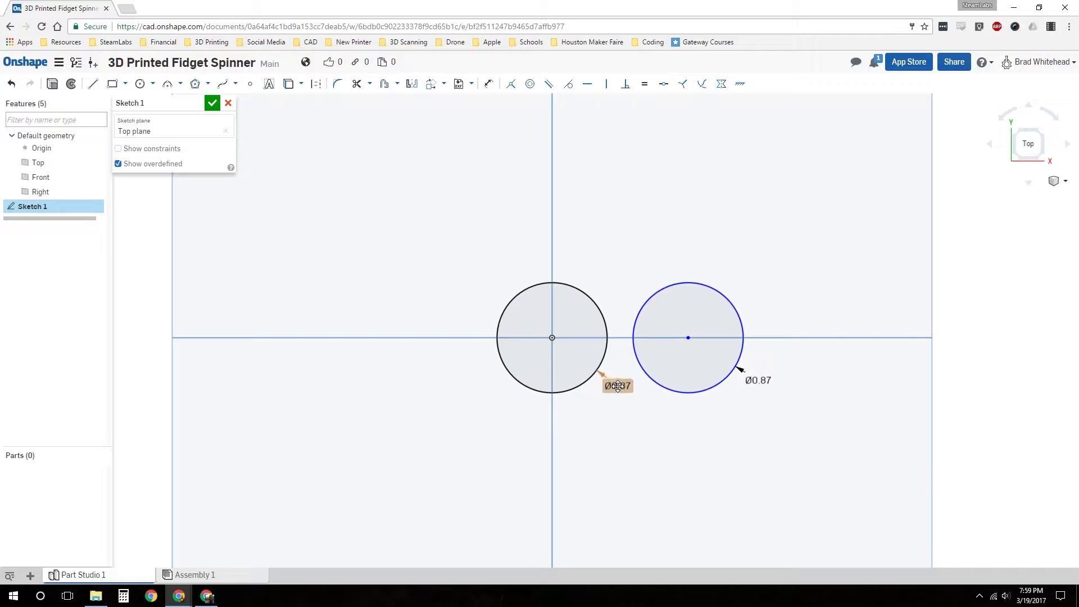
Remove the right circle's Ø0.87 dimension and constrain it equal to the left circle.
left_click(644, 86)
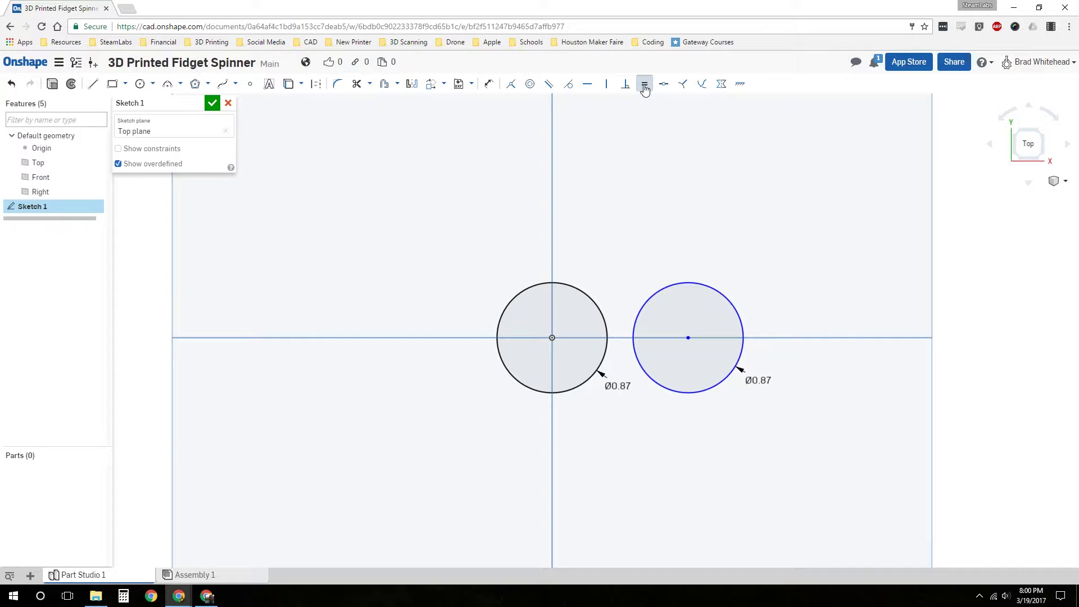
left_click(594, 301)
left_click(642, 296)
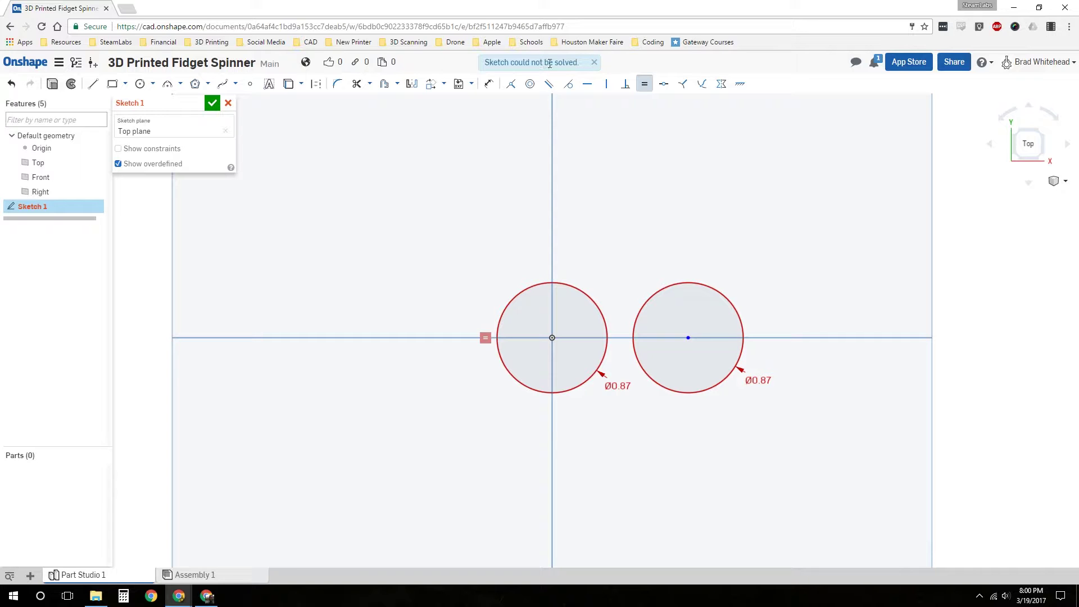
key("Escape")
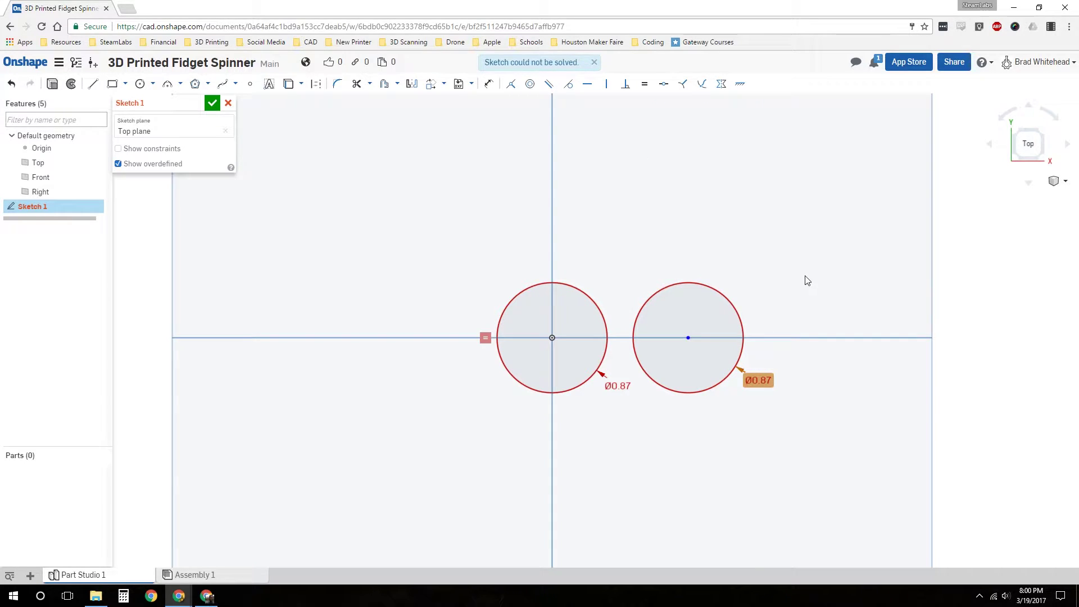
key("Delete")
left_click(645, 84)
left_click(590, 297)
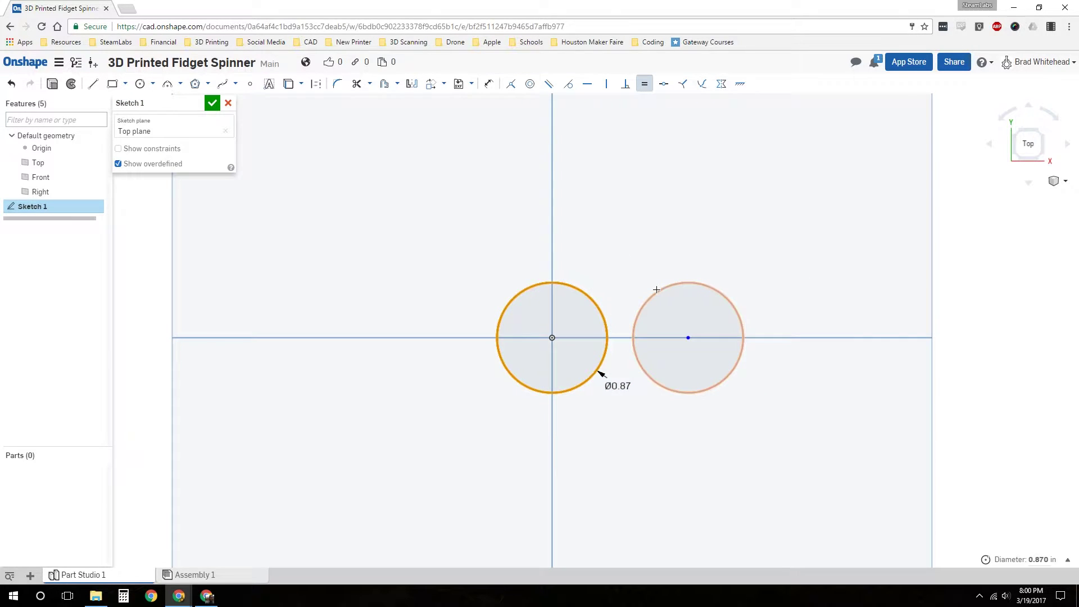
left_click(667, 296)
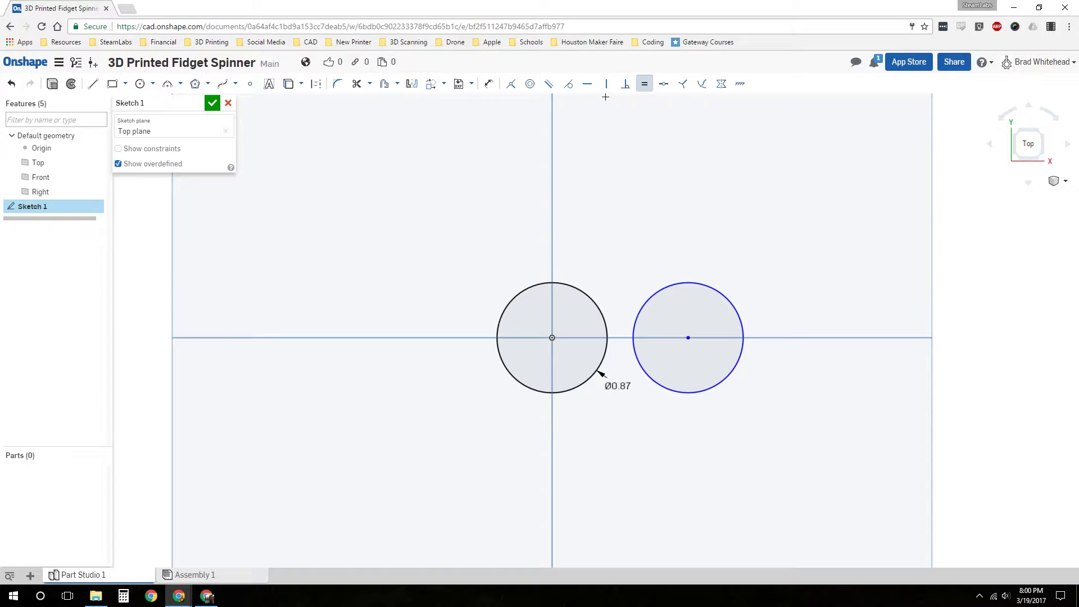
Dimension the origin-to-right-circle-centre distance as 1.25.
left_click(489, 87)
left_click(687, 338)
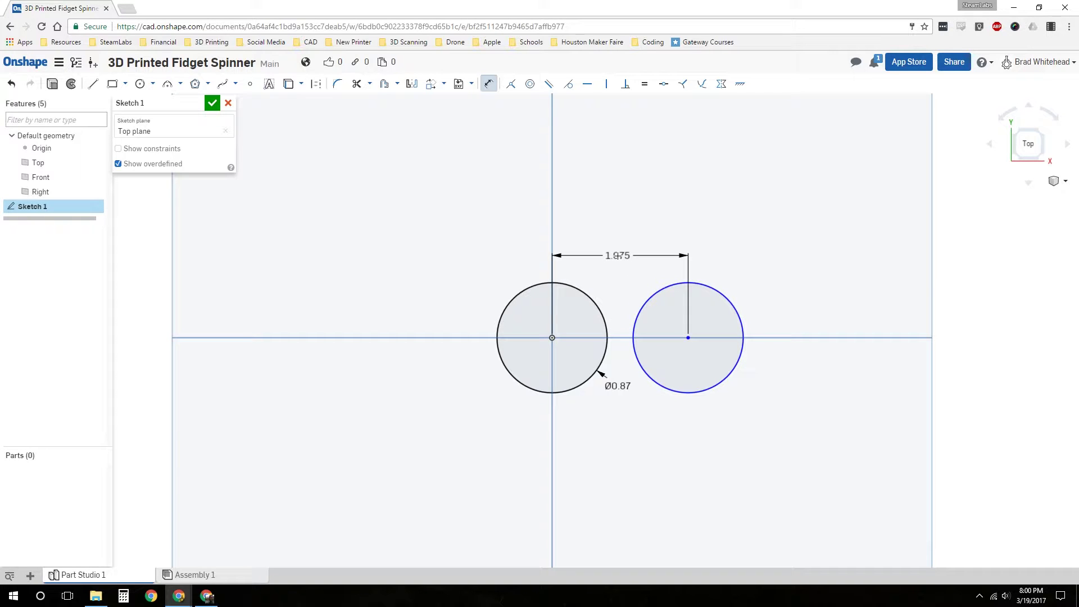
left_click(617, 256)
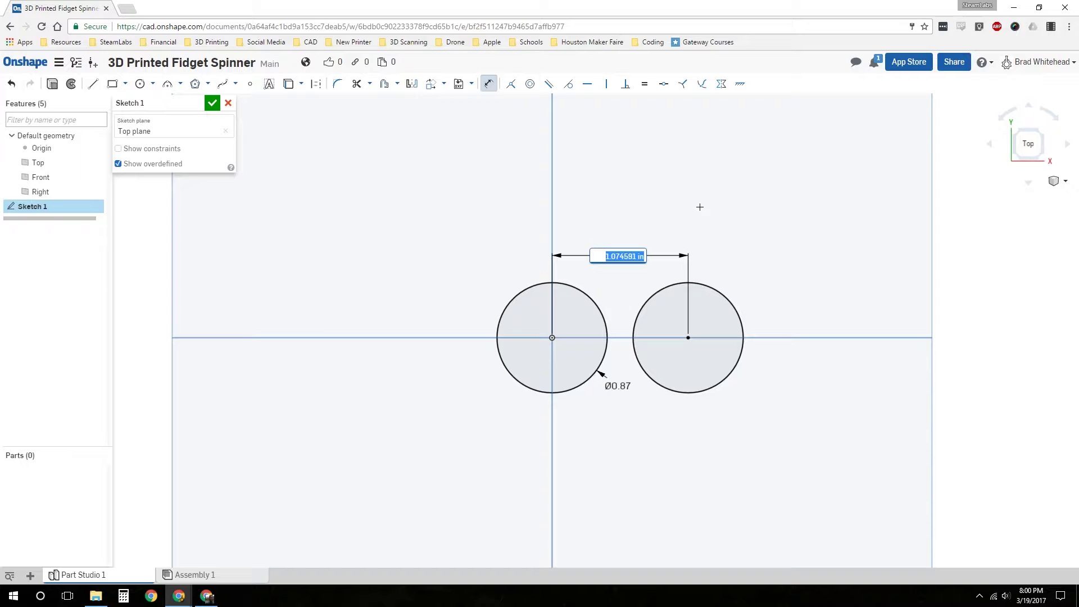
type("1.25")
key("Return")
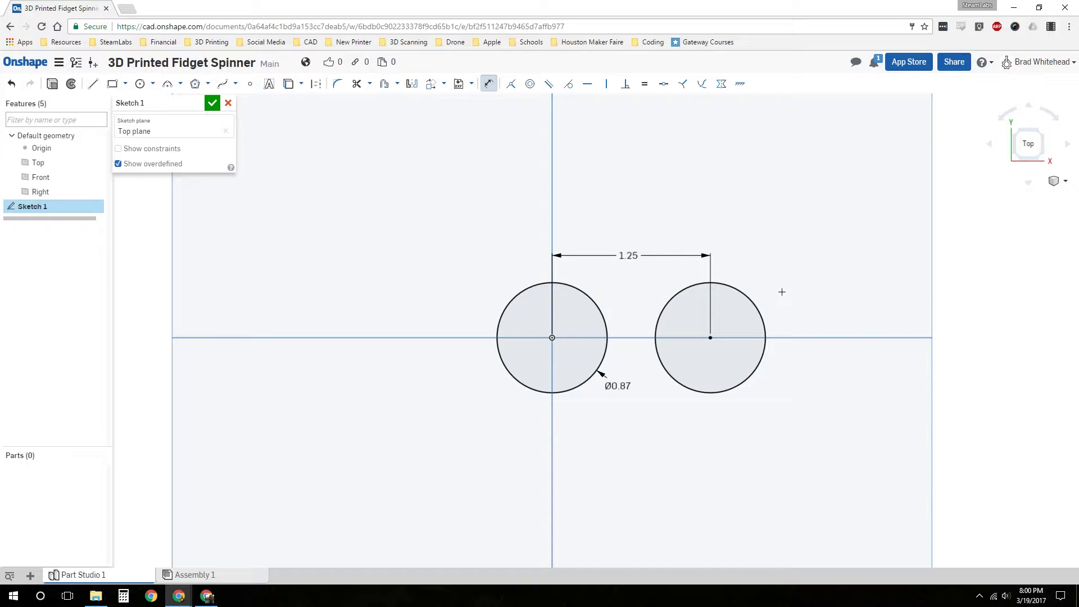
scroll(782, 292, "up", 2)
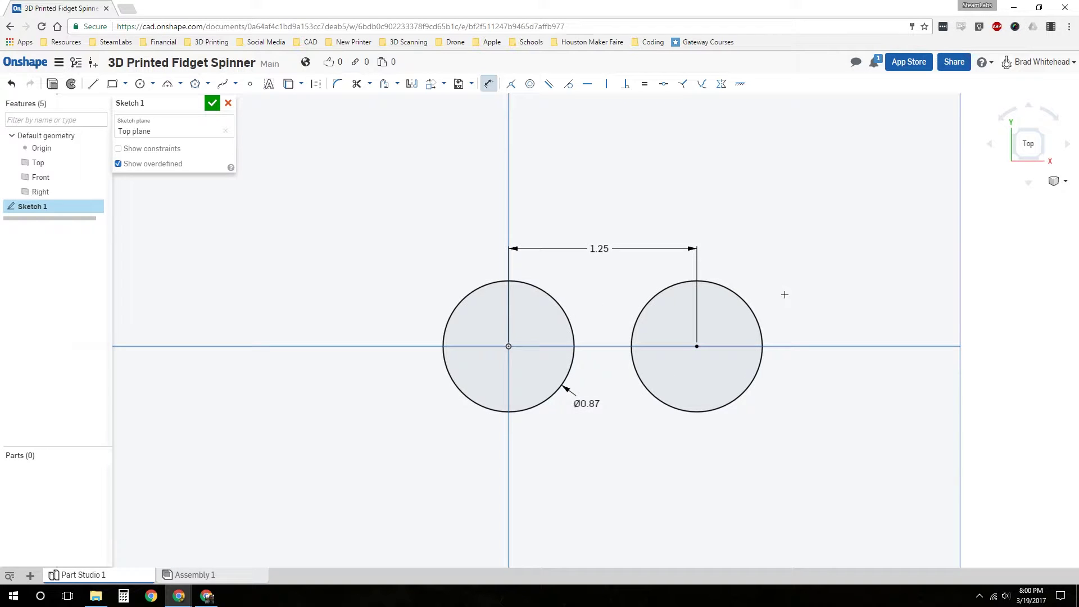
scroll(783, 294, "down", 1)
scroll(515, 392, "down", 1)
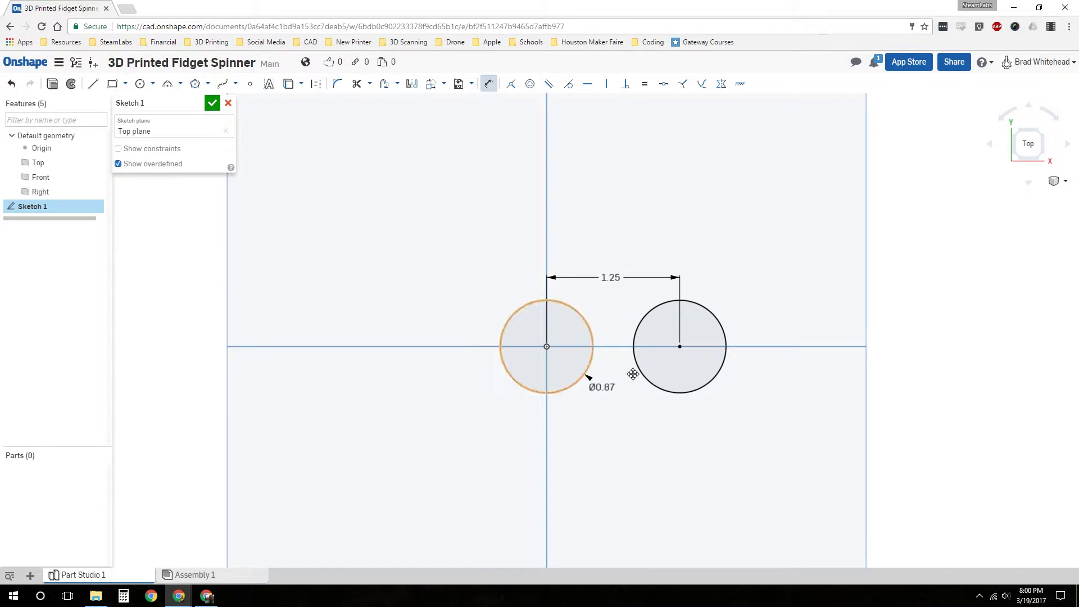
Mirror the right circle across the vertical axis to create a left circle.
left_click(412, 84)
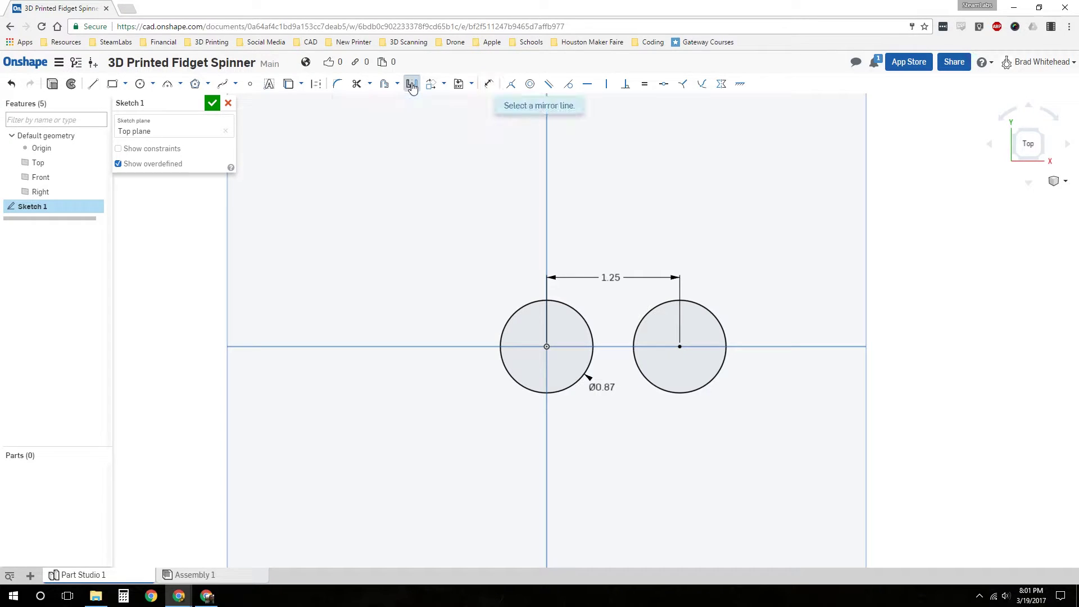
left_click(547, 176)
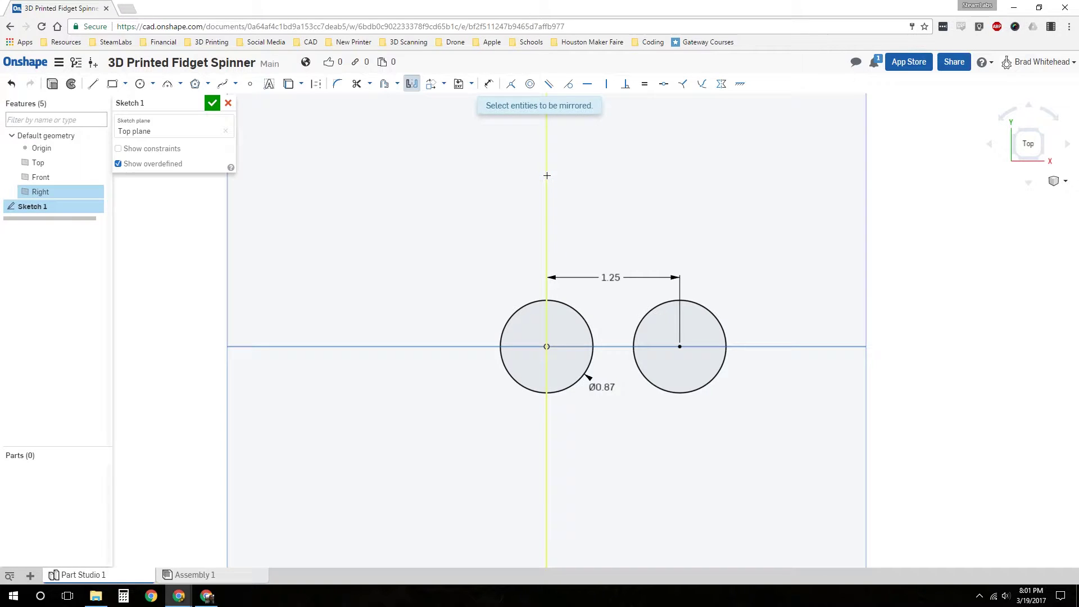
left_click(715, 316)
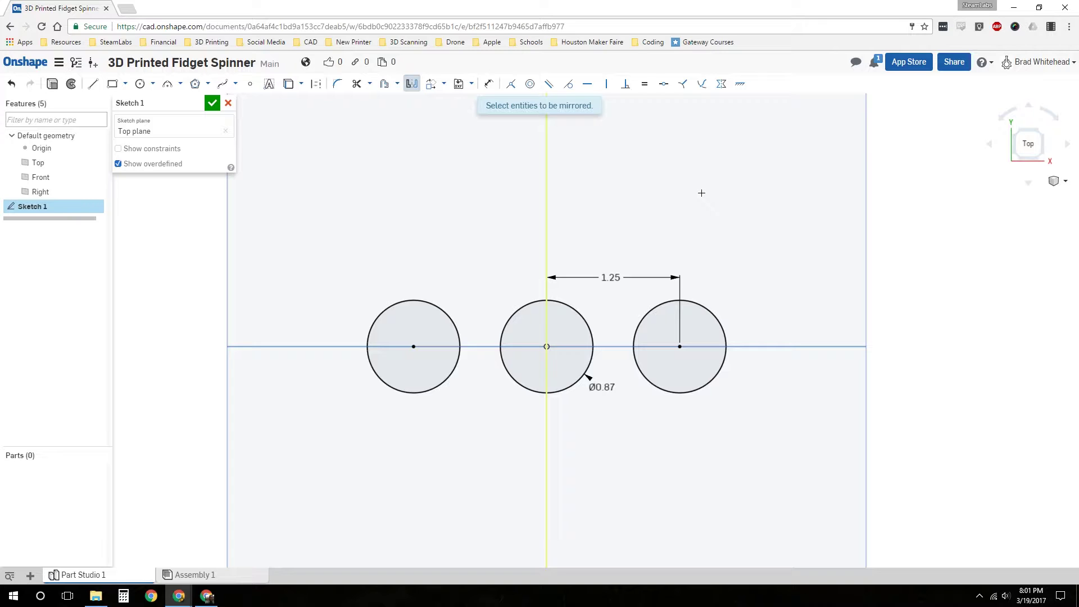
key("Escape")
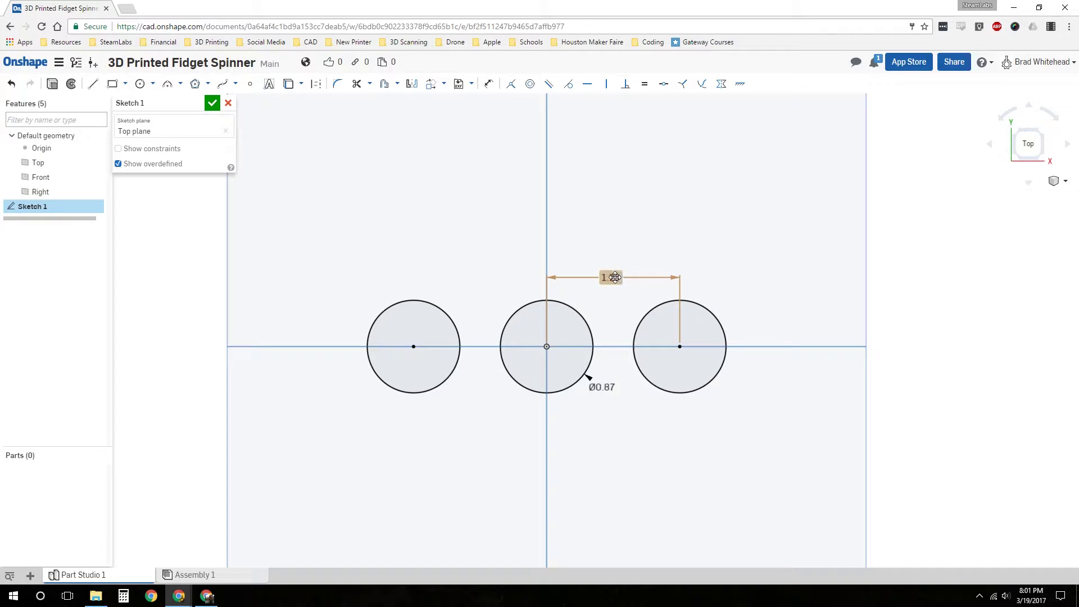
Change the centre spacing dimension from 1.25 to 1.1.
scroll(611, 278, "up", 1)
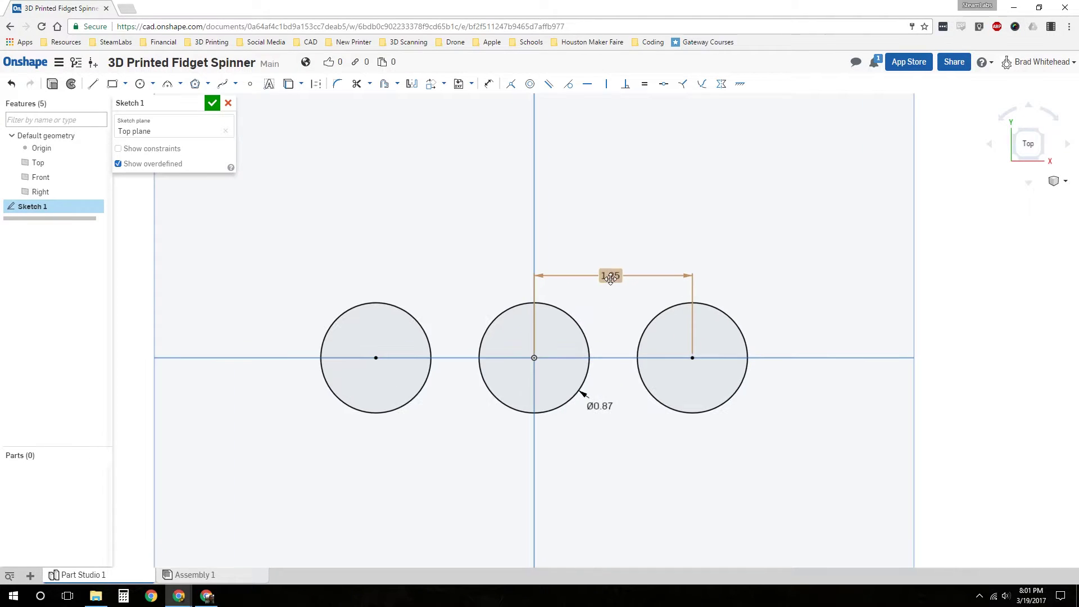
double_click(611, 277)
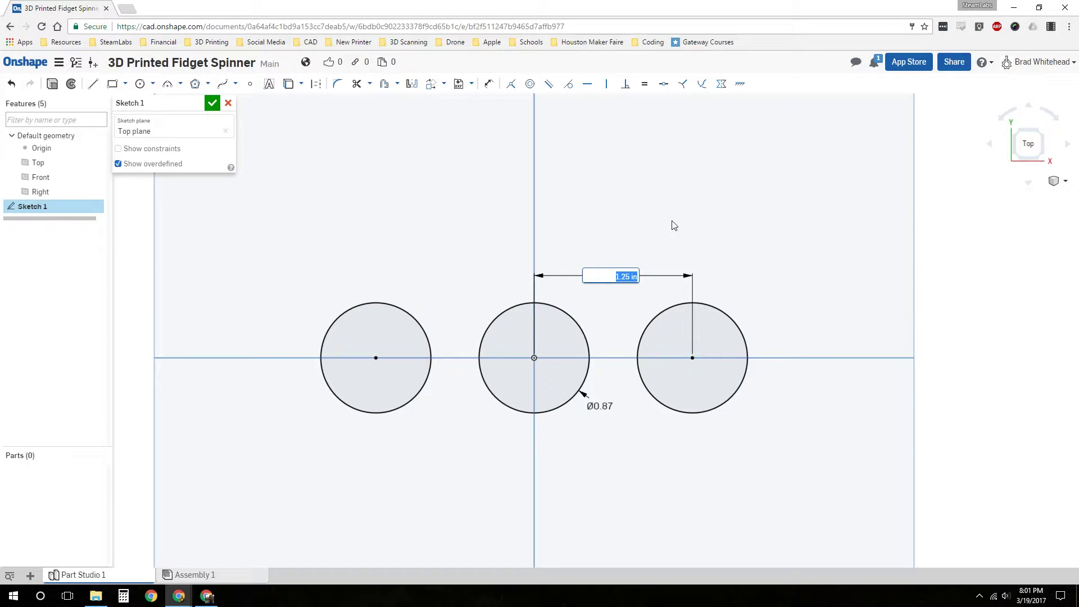
type("1.1")
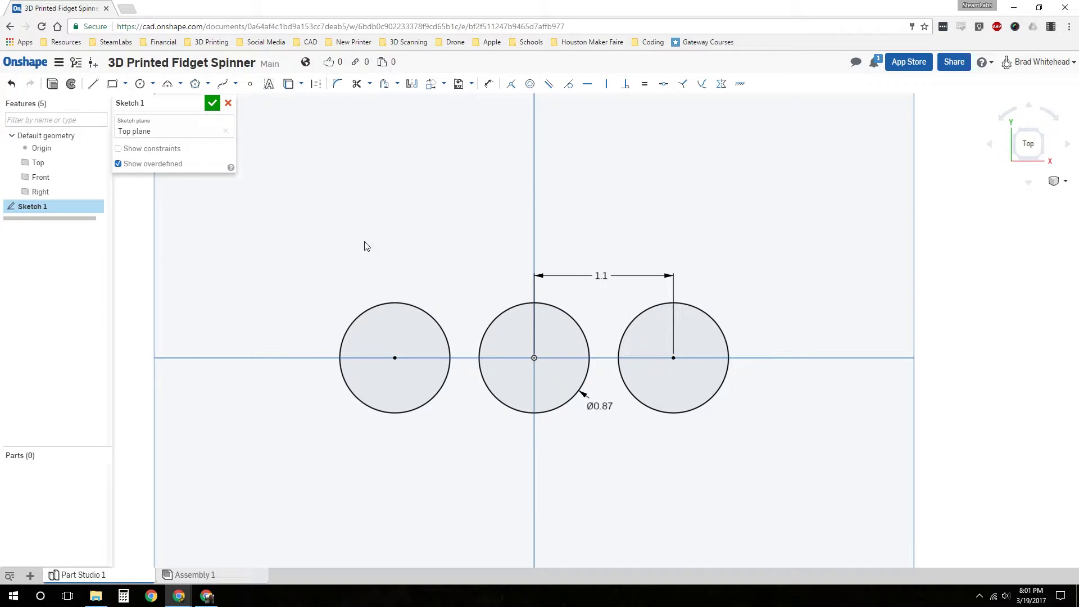
scroll(363, 249, "up", 1)
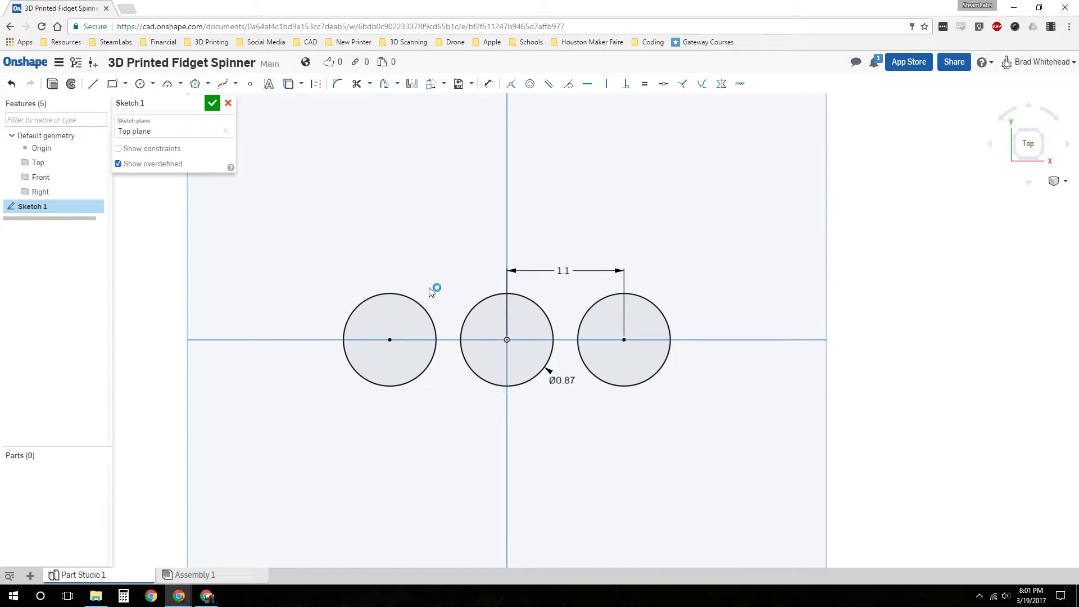
Attempt an offset on the middle and left circles, then cancel the failed attempt.
scroll(541, 290, "up", 1)
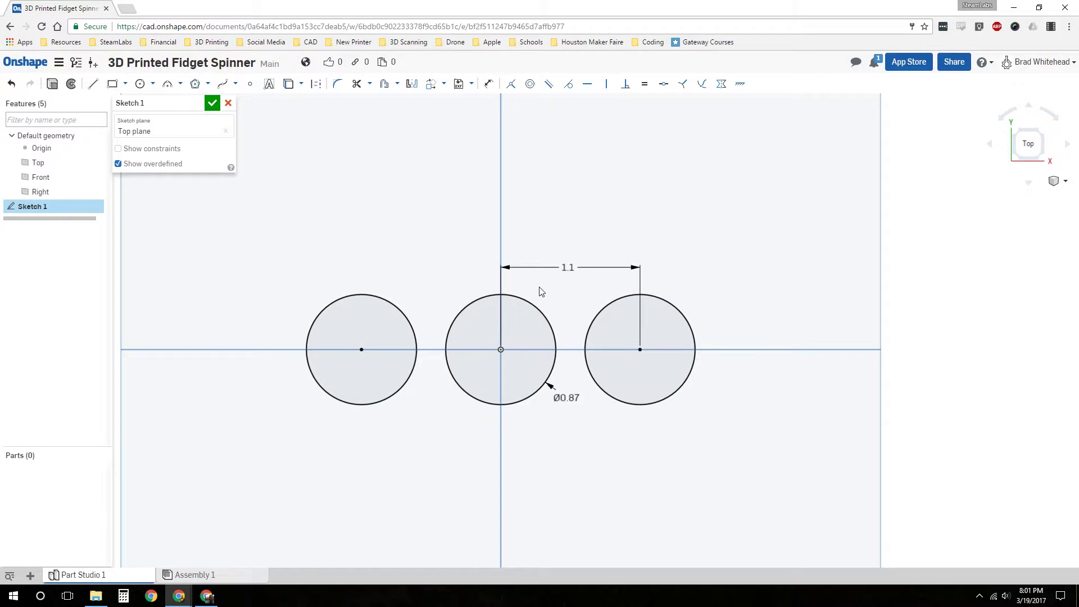
left_click(384, 88)
left_click(457, 311)
left_click(395, 305)
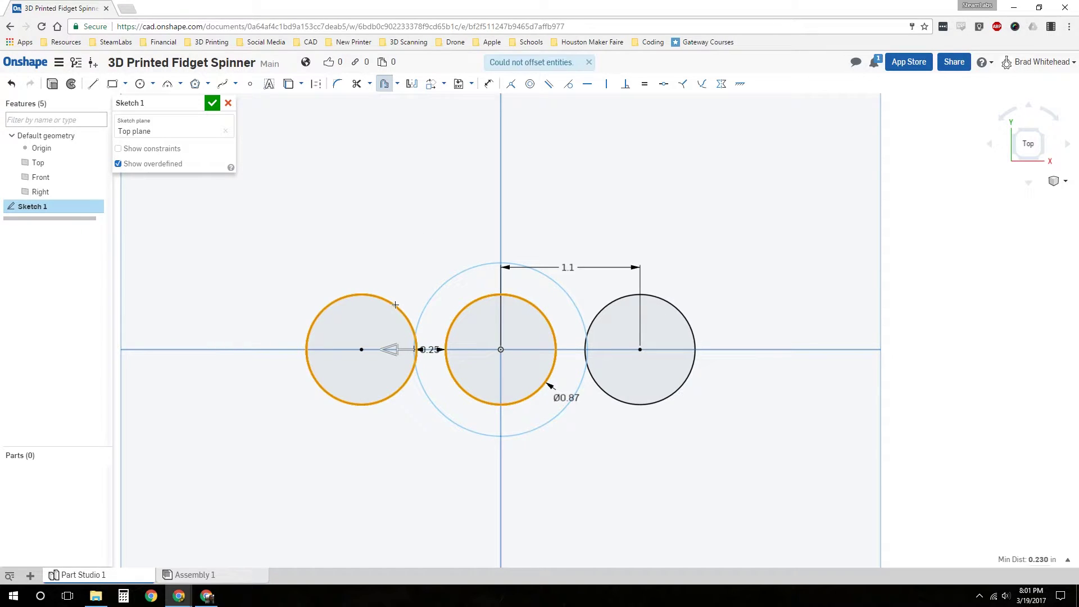
scroll(526, 344, "up", 2)
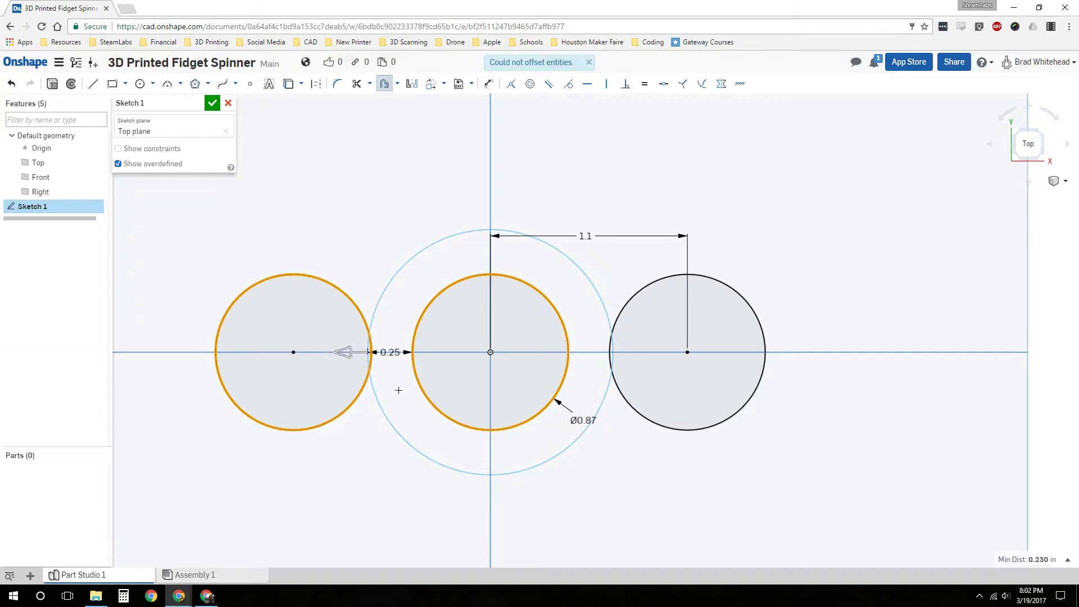
key("Escape")
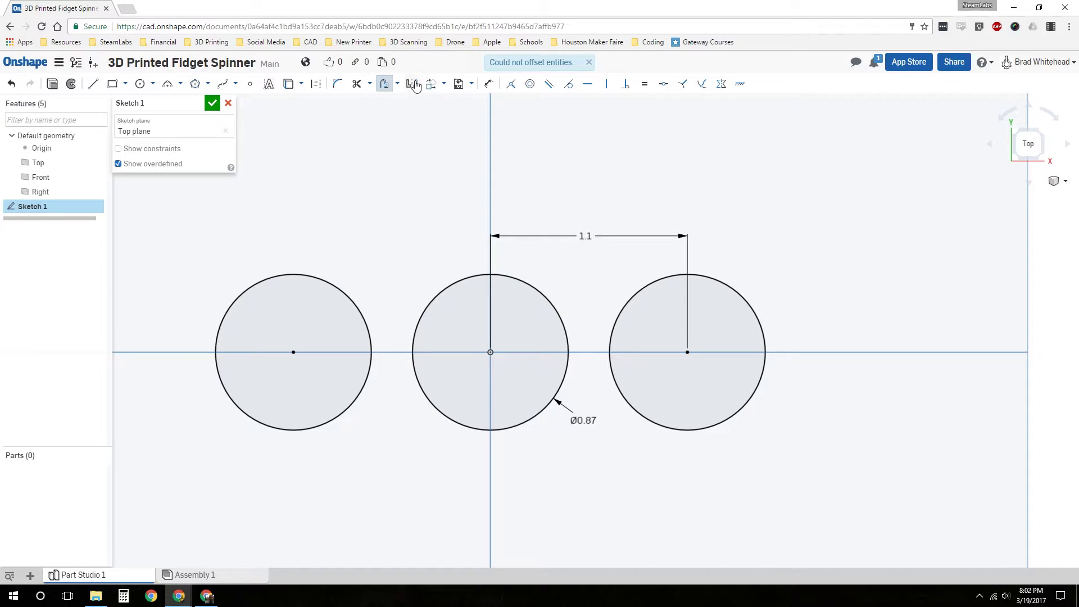
Offset the middle circle 0.2 outward to form a concentric ring.
left_click(385, 86)
left_click(450, 282)
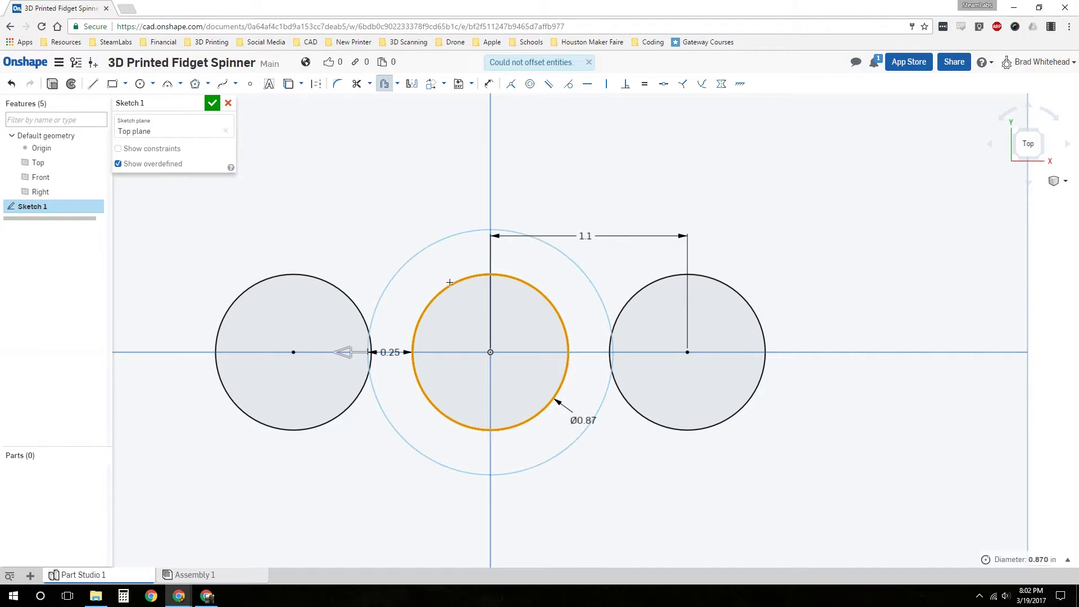
left_click(425, 276)
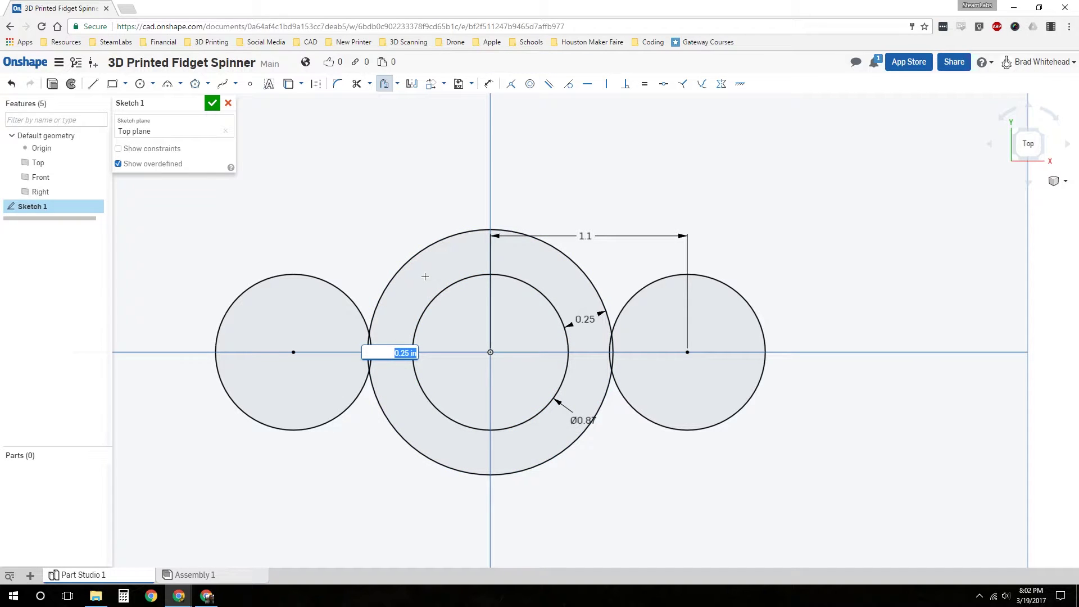
type("0.2")
key("Return")
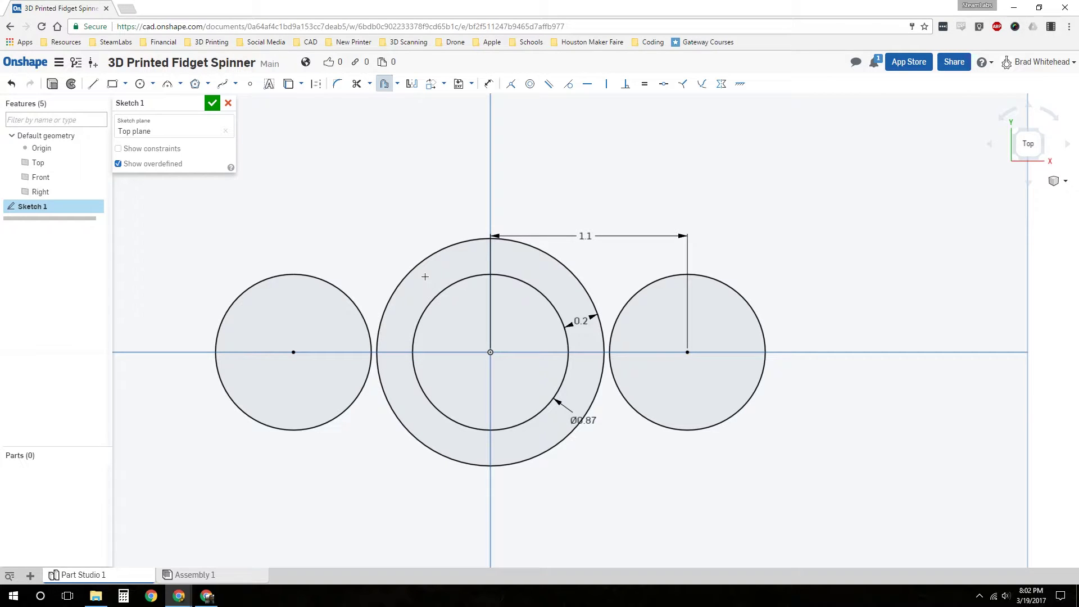
scroll(329, 280, "down", 1)
scroll(411, 213, "up", 1)
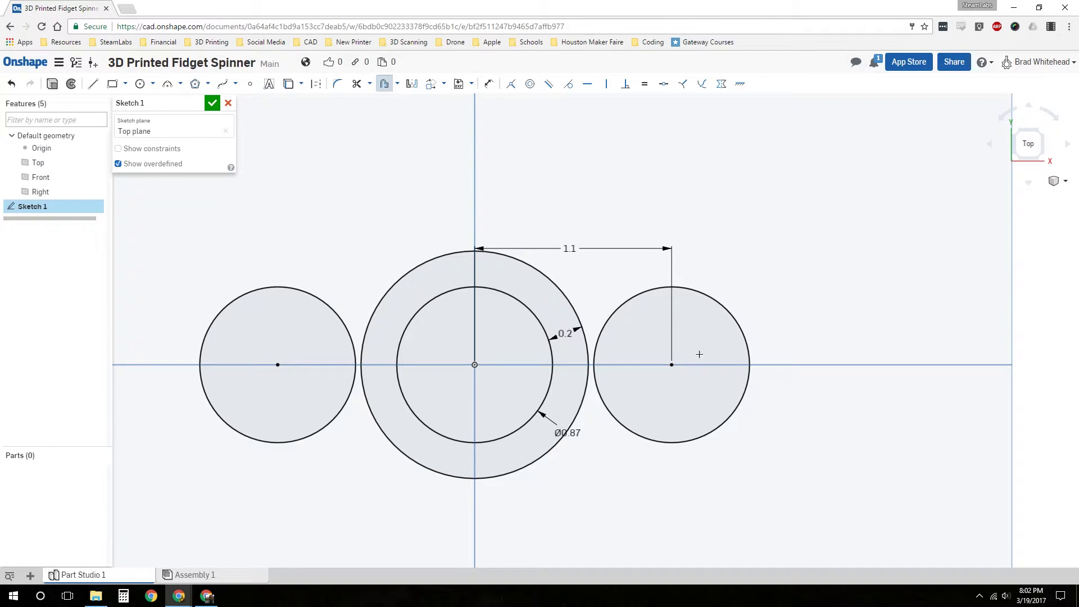
Offset the right circle 0.2 outward to form its ring.
left_click(734, 316)
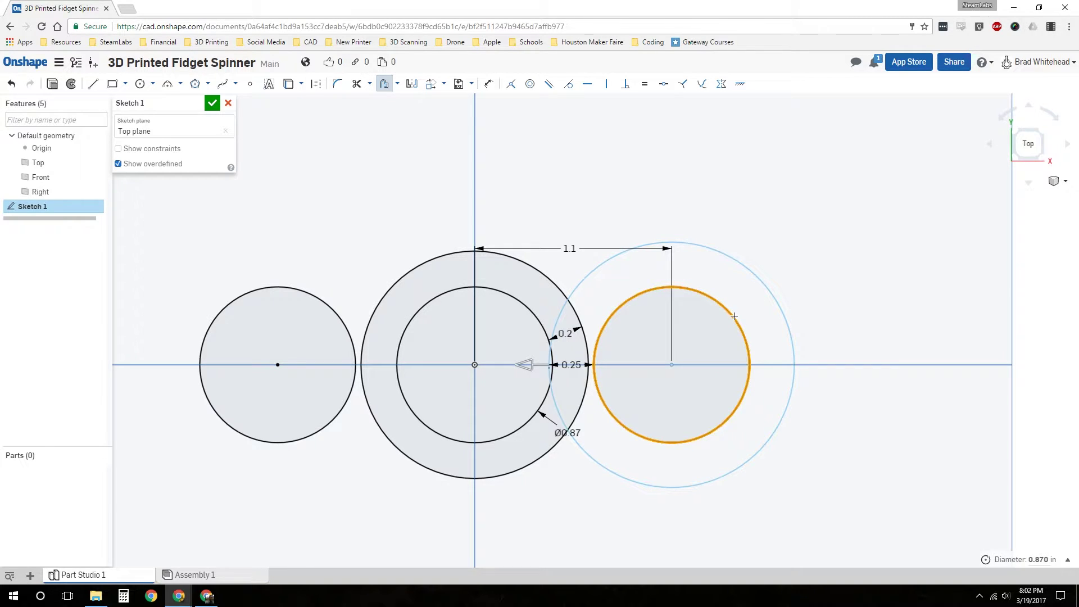
left_click(741, 283)
type("0.2")
key("Return")
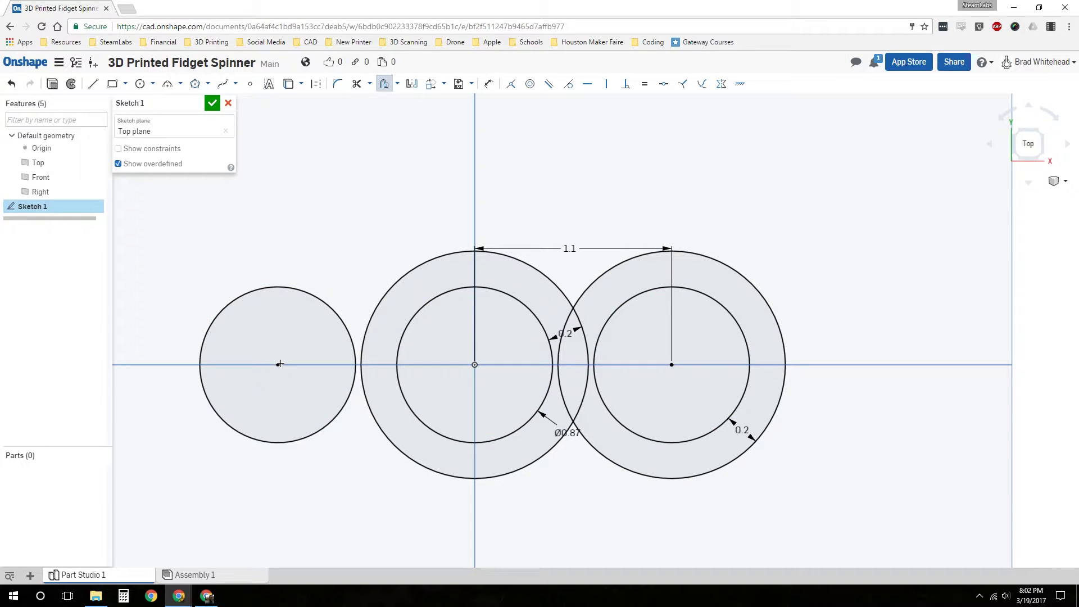
Offset the left circle 0.2, flipped to the outside, to form its ring.
left_click(330, 313)
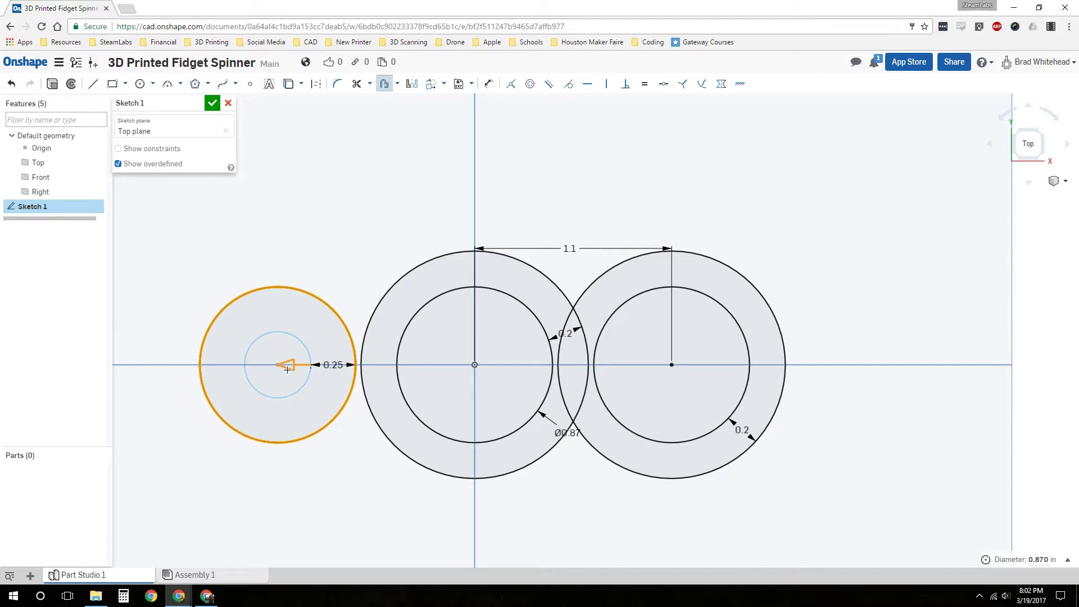
left_click(287, 368)
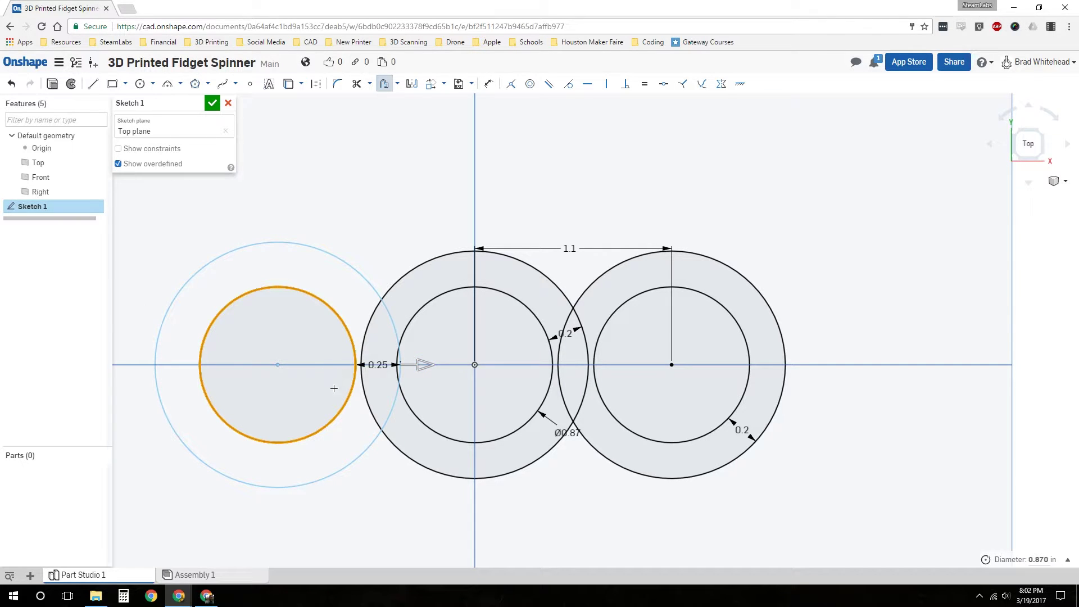
left_click(340, 424)
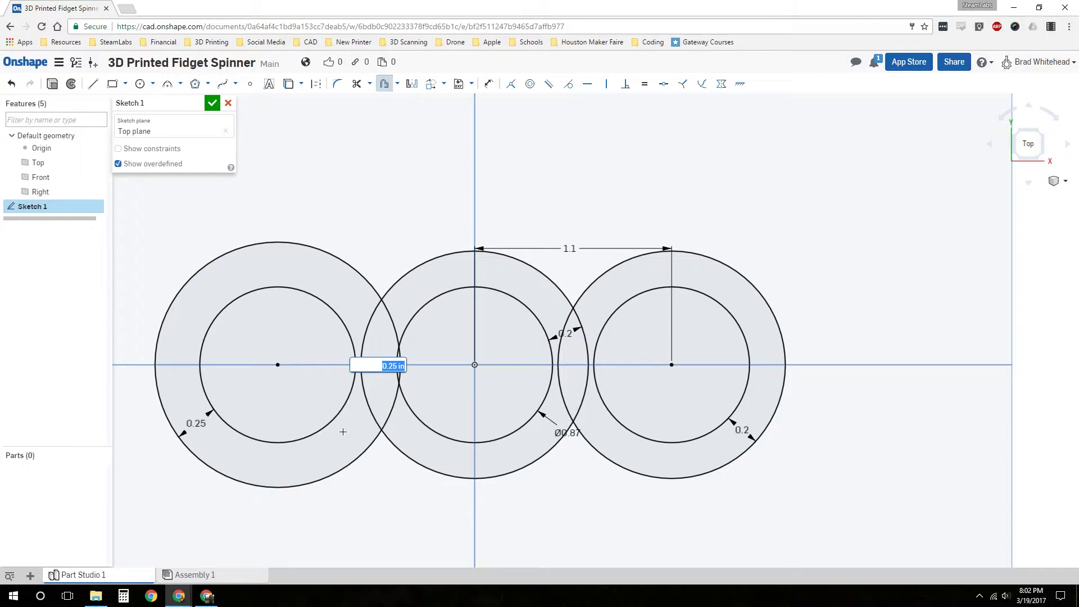
key("BackSpace")
key("Return")
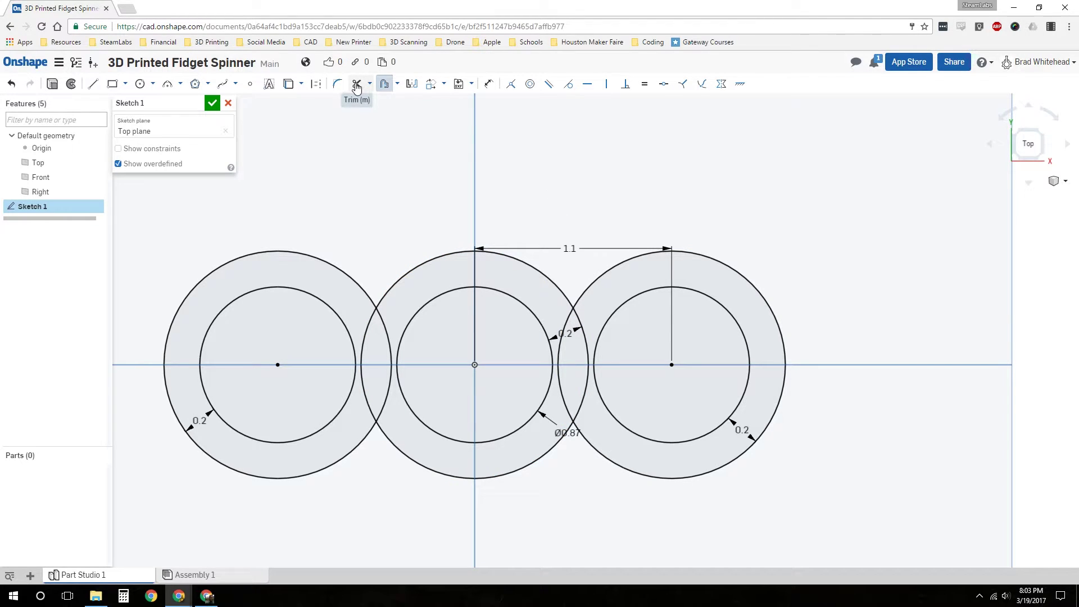
Trim the four overlapping arcs between neighbouring rings and move the Ø0.87 label clear.
left_click(356, 86)
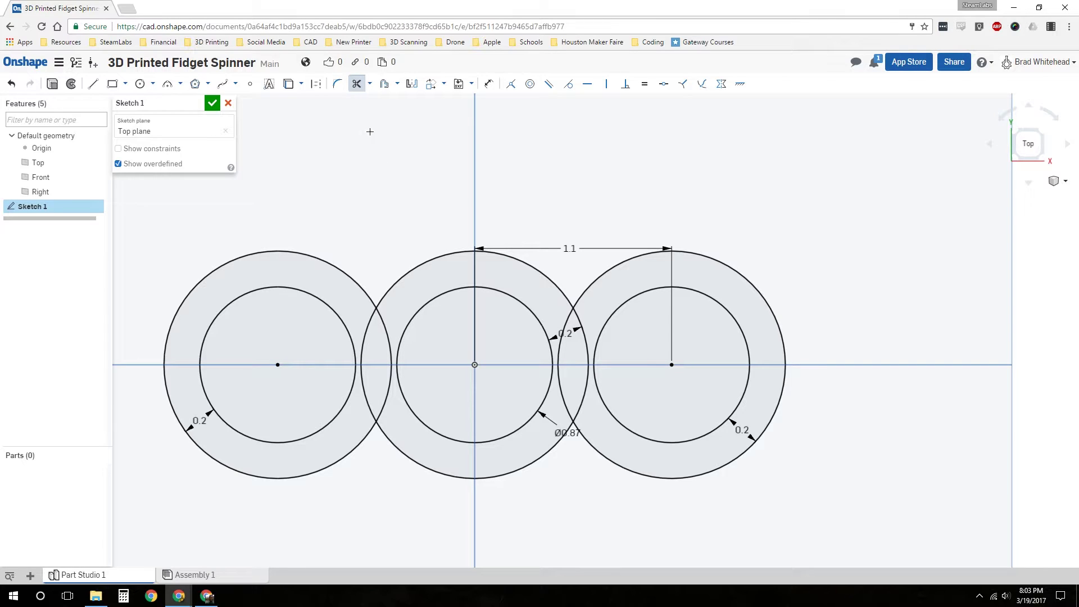
left_click(381, 318)
left_click(369, 316)
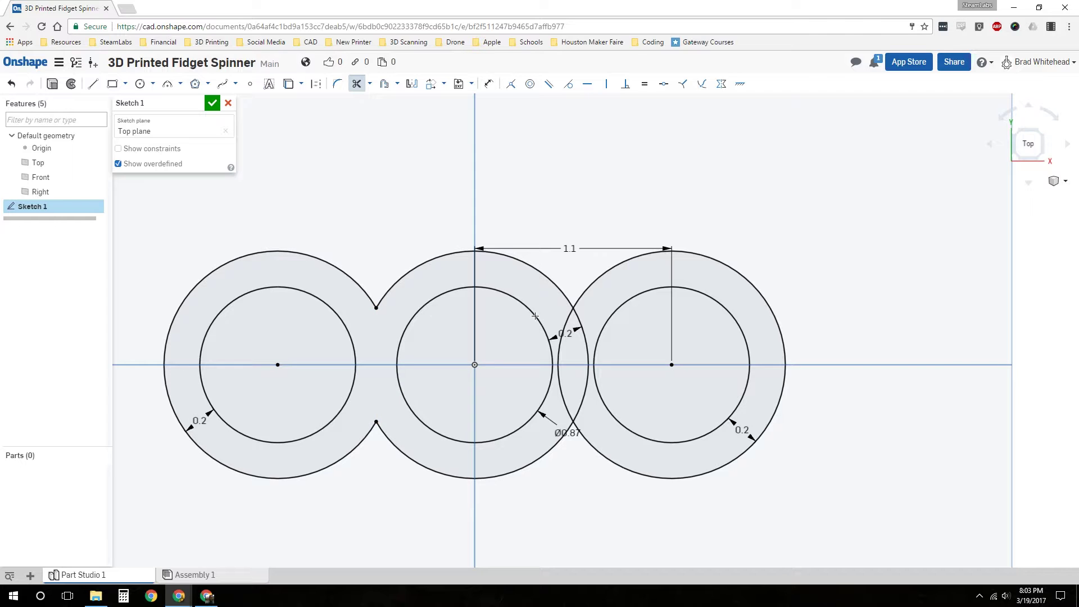
left_click(577, 317)
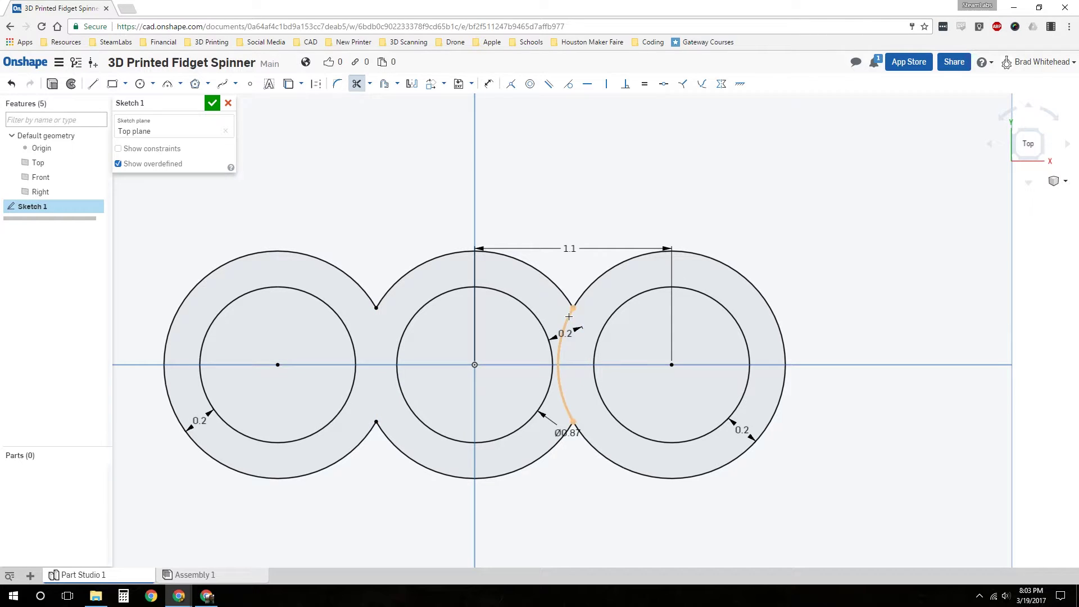
left_click(569, 316)
left_click(357, 84)
left_click_drag(569, 430, 560, 472)
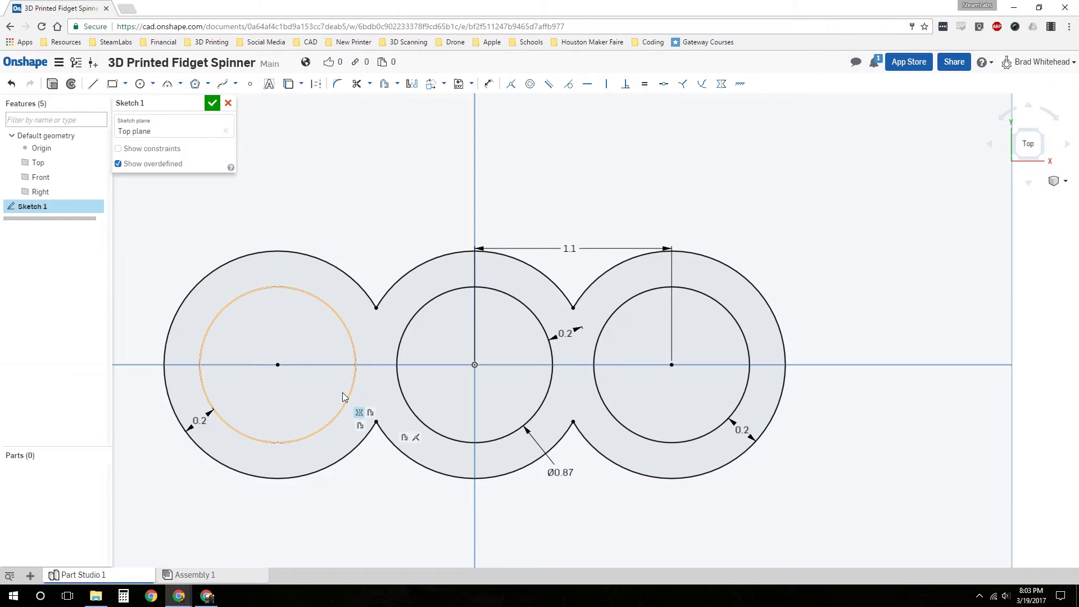
Round the two upper cusps between the rings with R0.2 sketch fillets.
left_click(338, 86)
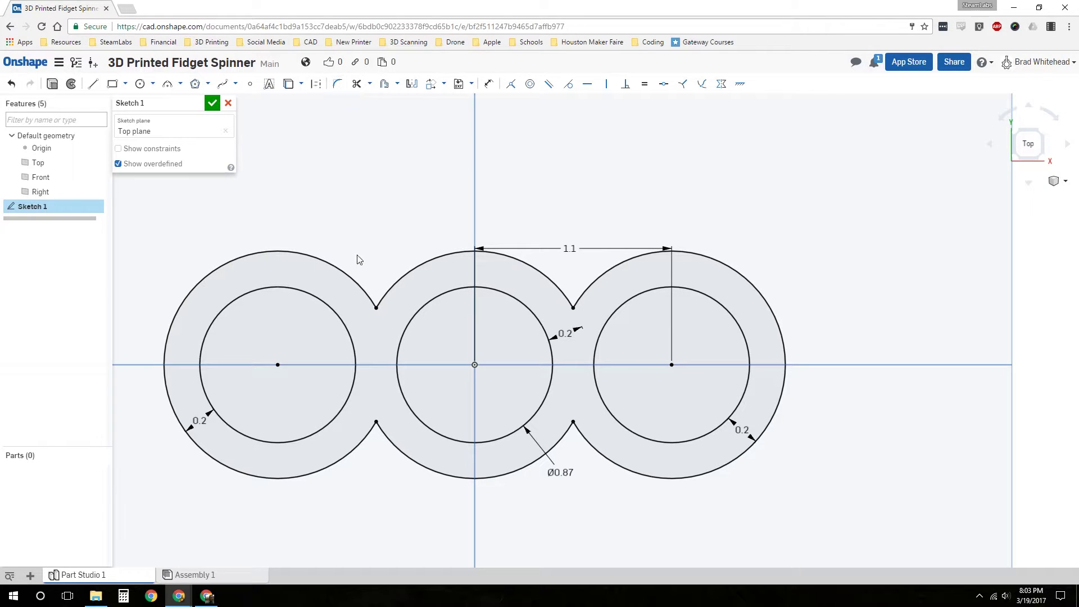
left_click(376, 306)
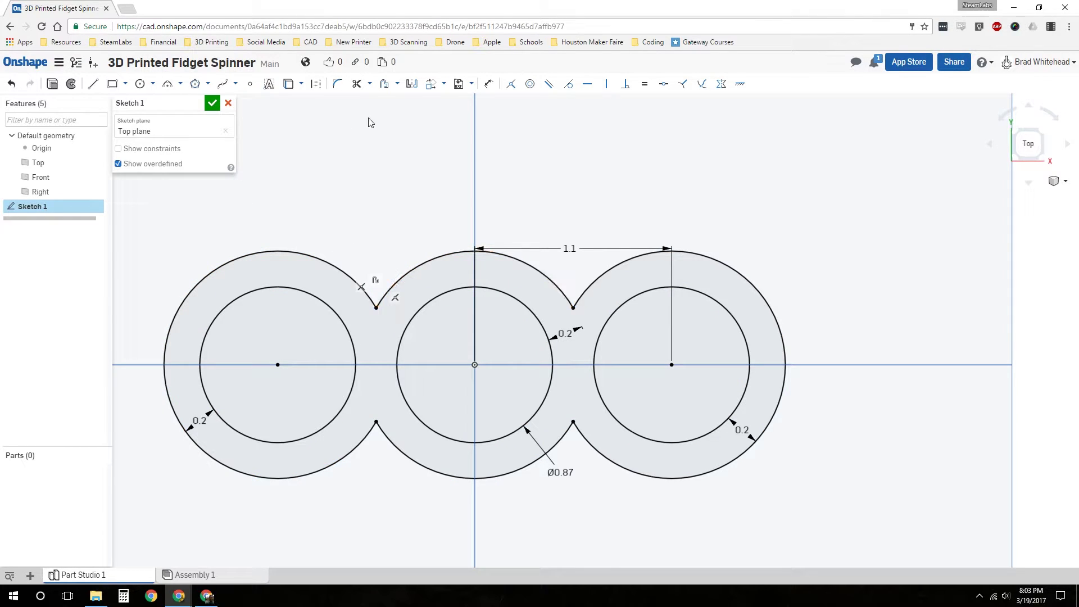
left_click(337, 85)
left_click(385, 296)
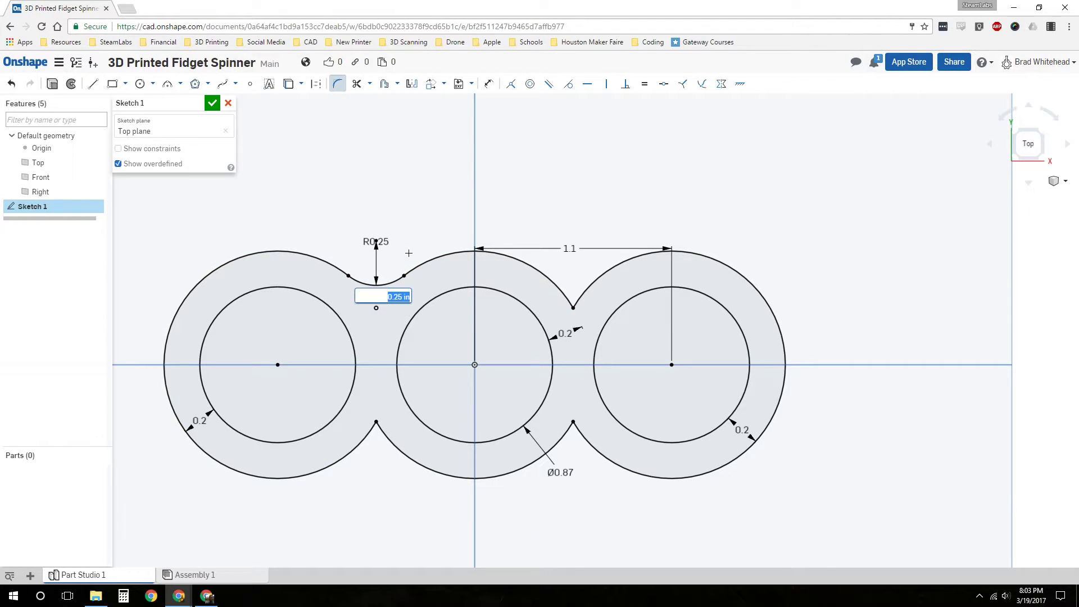
type("0.2")
key("Return")
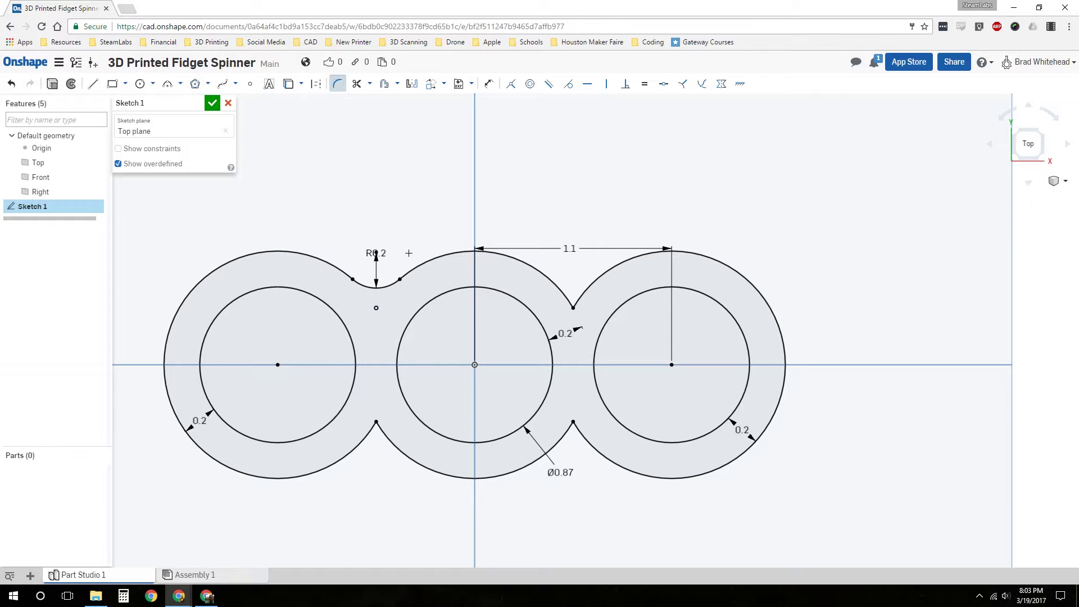
left_click(584, 295)
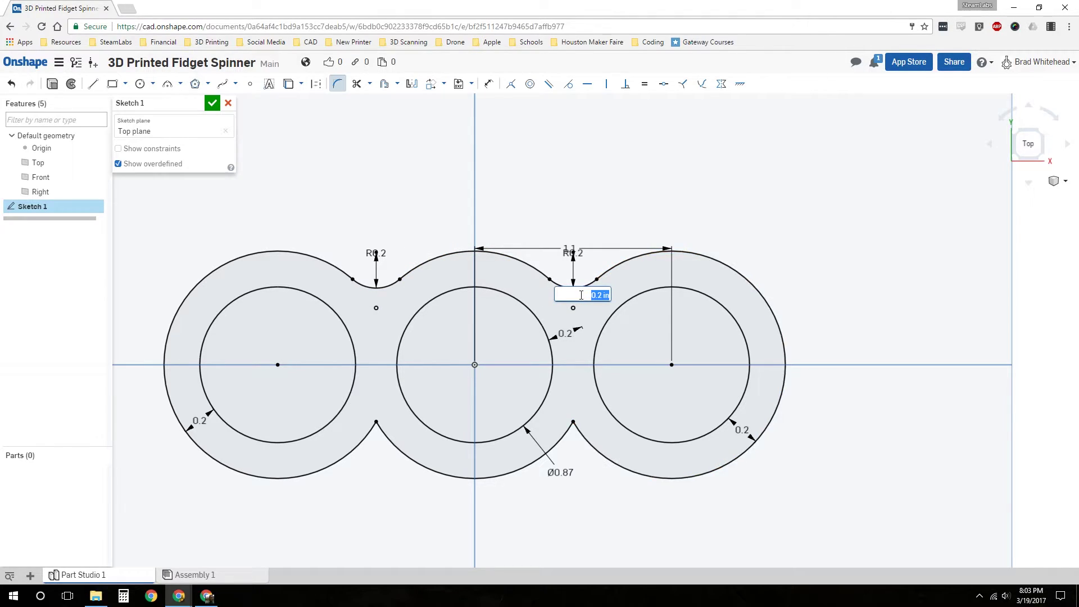
key("Return")
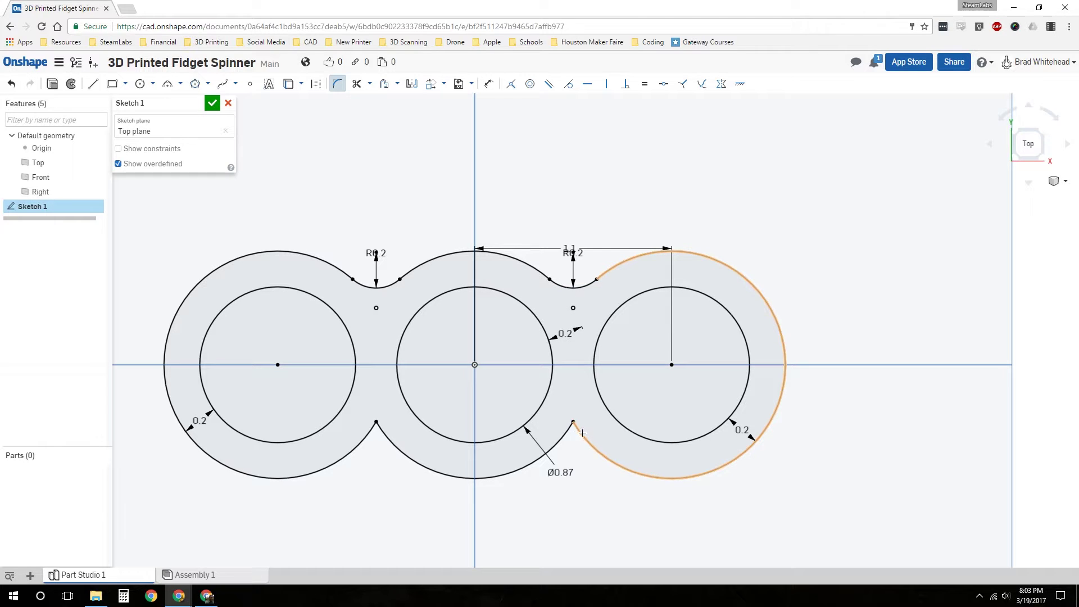
Round the two lower cusps with R0.2 fillets and move the lower-right label away from Ø0.87.
left_click(569, 434)
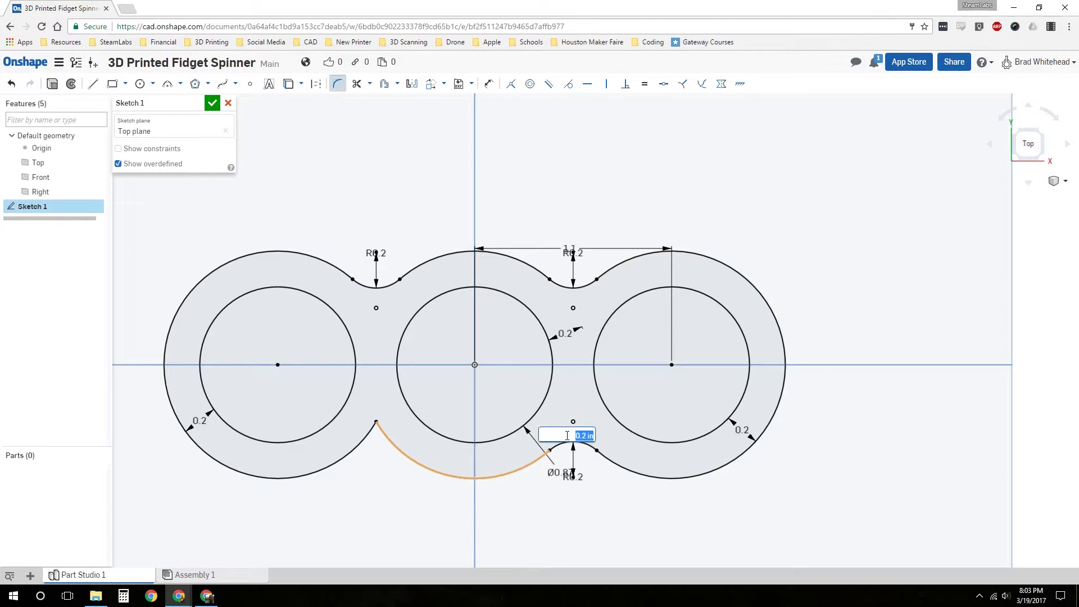
key("Return")
left_click(371, 437)
key("Return")
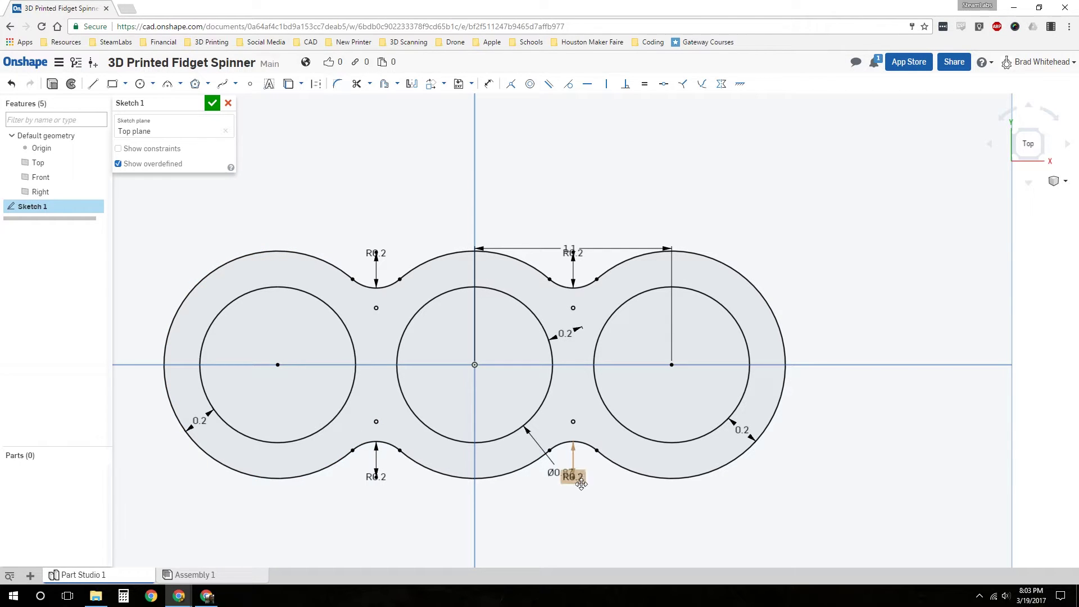
left_click_drag(573, 477, 603, 432)
Delete the lower-right, lower-left and upper-right fillet radius dimensions.
key("Delete")
left_click(380, 478)
key("Delete")
left_click(574, 256)
key("Delete")
Constrain the other three fillets equal to the upper-left fillet.
left_click(645, 84)
left_click(376, 286)
left_click(573, 288)
left_click(378, 287)
left_click(376, 441)
left_click(376, 287)
left_click(572, 442)
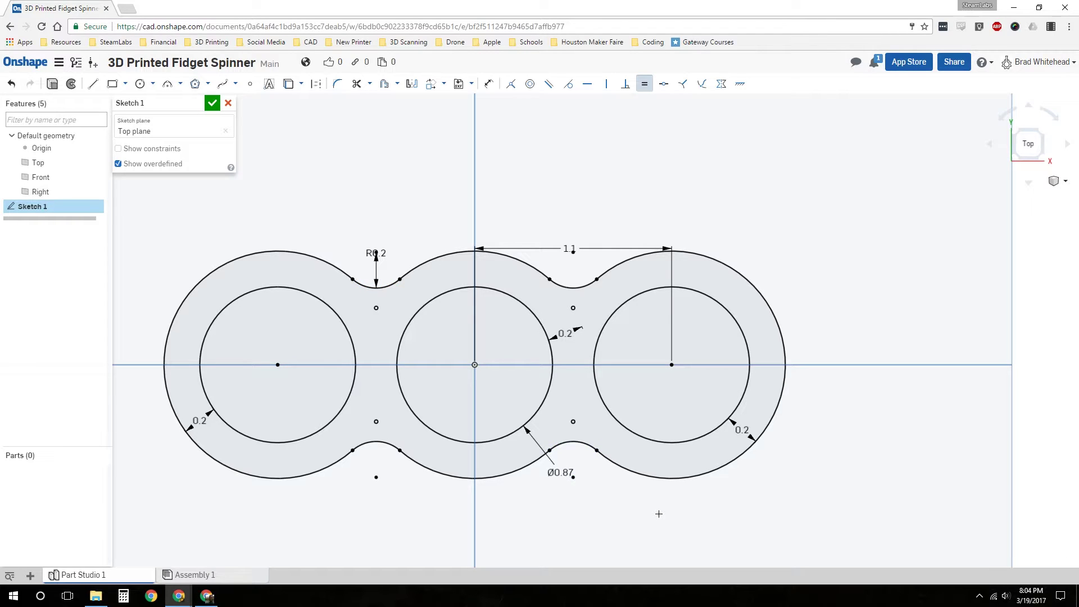
key("Escape")
Change the shared fillet radius to 0.3, then to 0.1.
double_click(376, 253)
type("0.3")
key("Return")
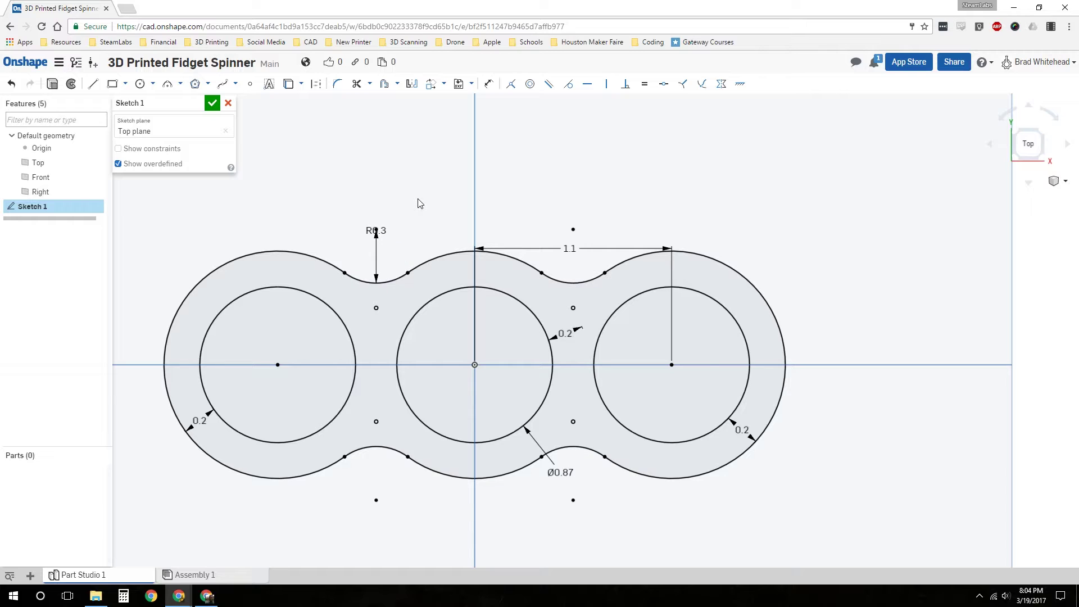
double_click(376, 231)
type("0.1")
key("Return")
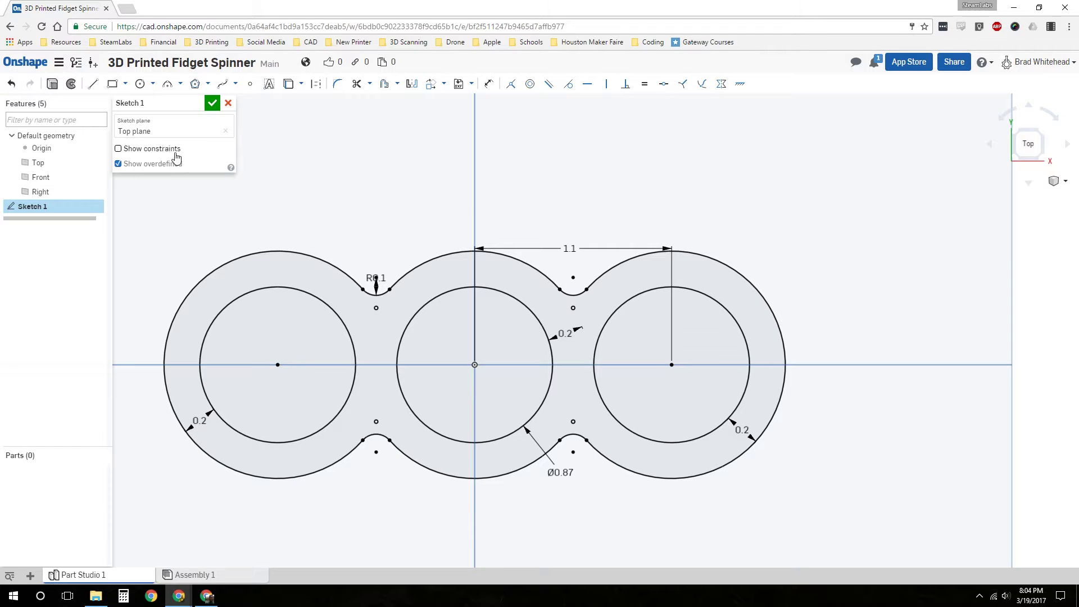
left_click(140, 84)
Close the sketch and rename Sketch 1 to 'Spinner Sketch'.
left_click(213, 103)
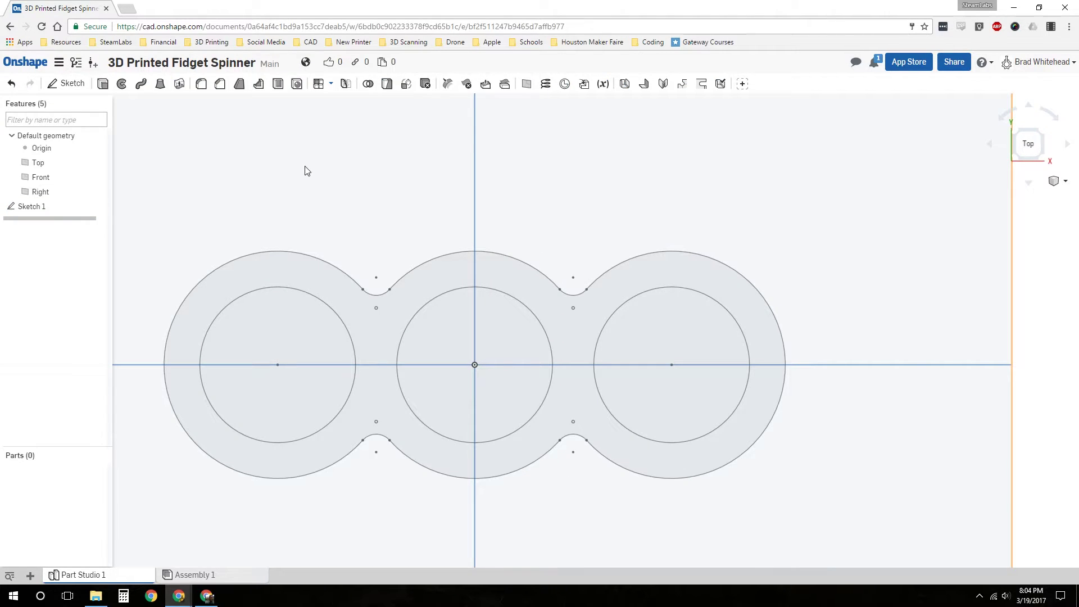
right_click(40, 208)
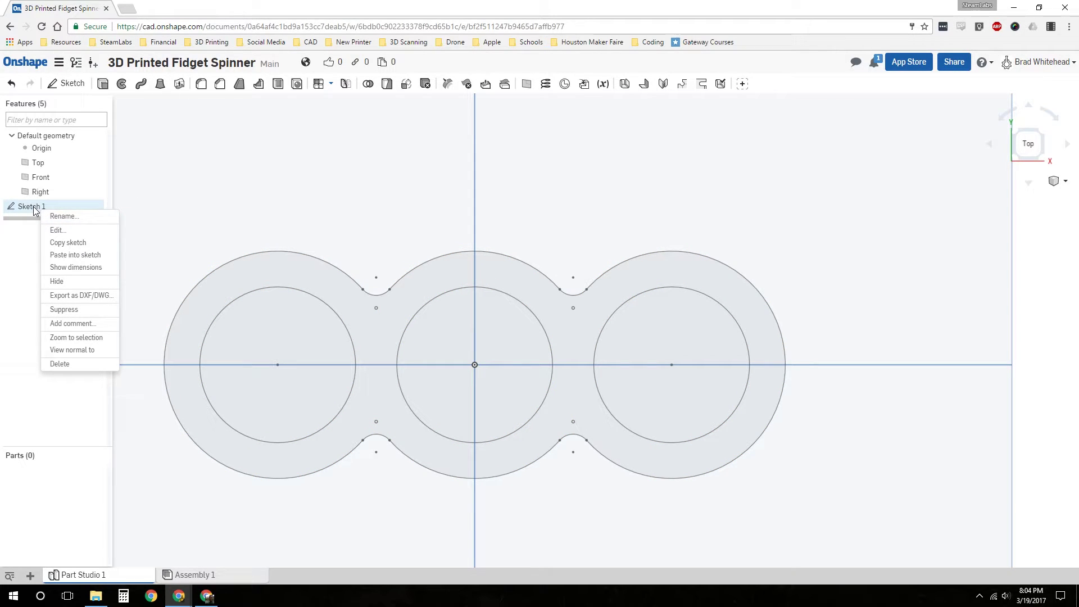
left_click(64, 217)
left_click(172, 255)
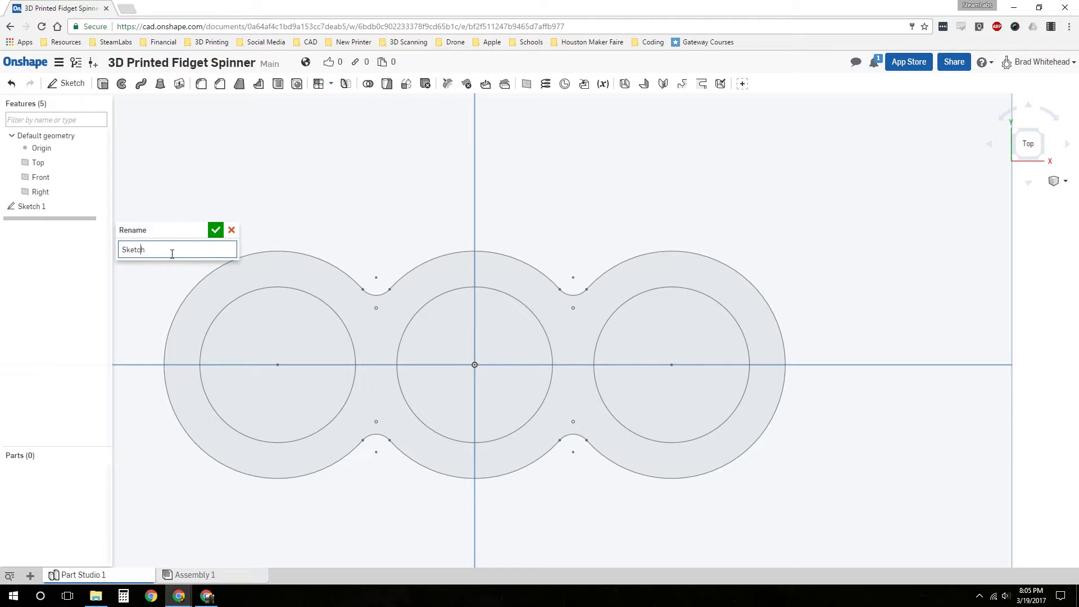
type("Spinner")
key("Return")
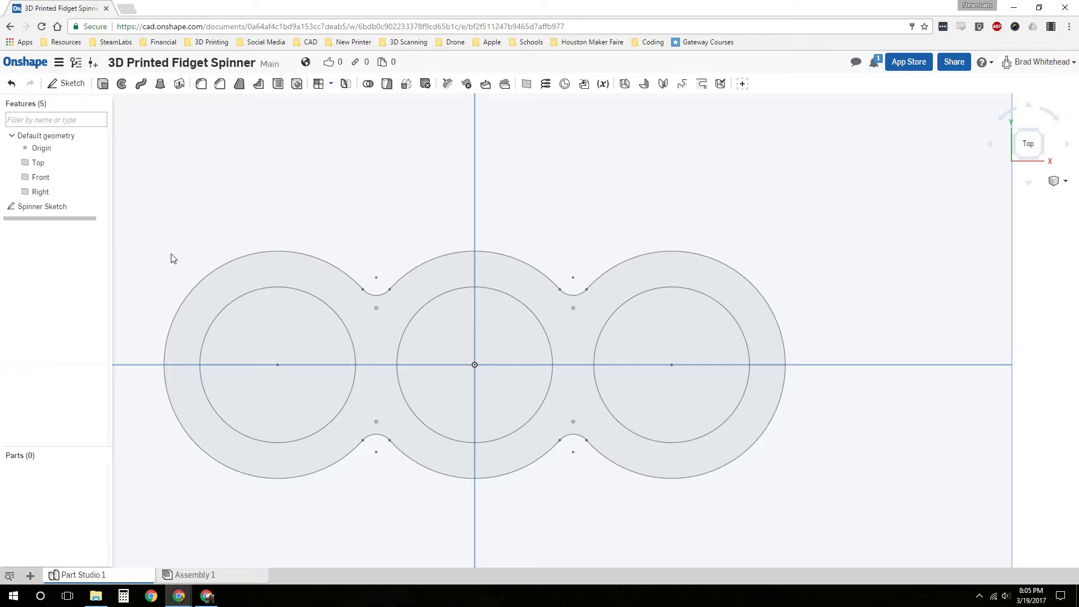
Start Extrude 1 on the spinner's ring-shaped outline face, leaving the hole faces out.
left_click(103, 84)
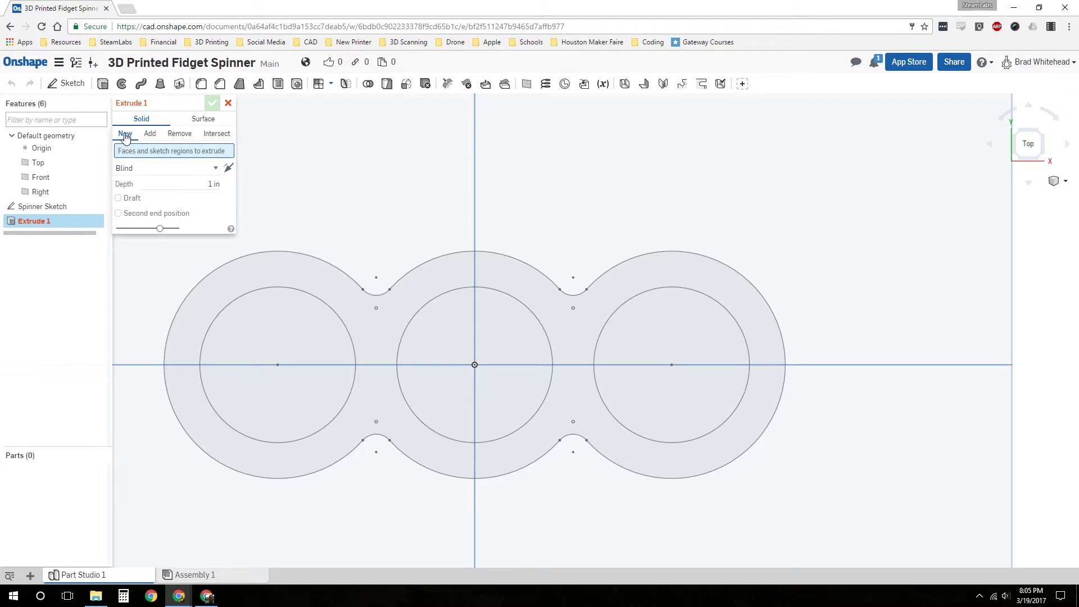
left_click(307, 274)
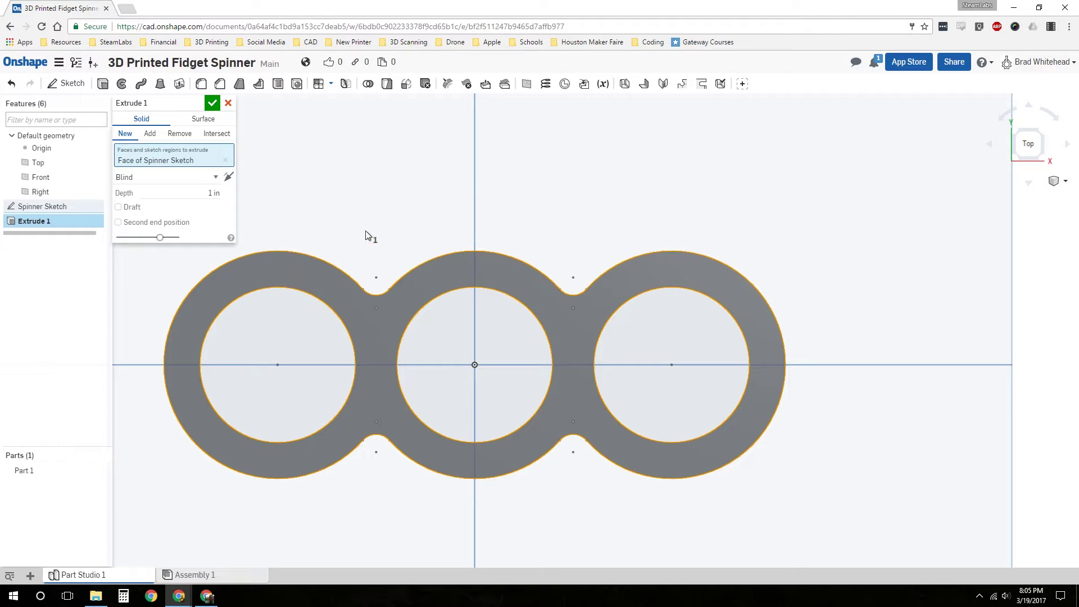
mouse_move(399, 217)
right_mouse_down()
mouse_move(399, 208)
mouse_move(398, 220)
right_mouse_up()
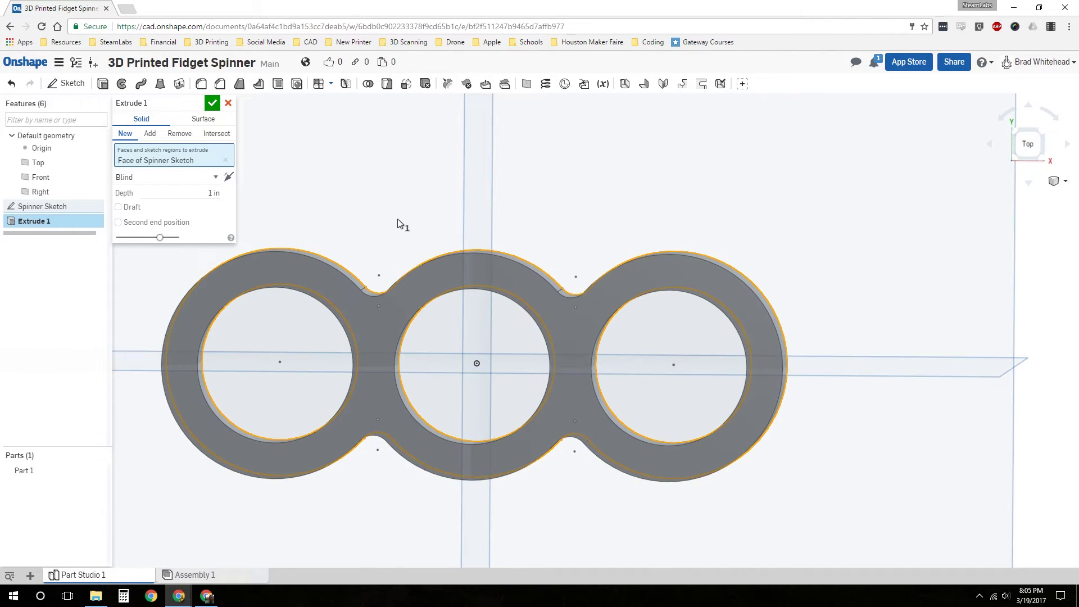
left_click(302, 322)
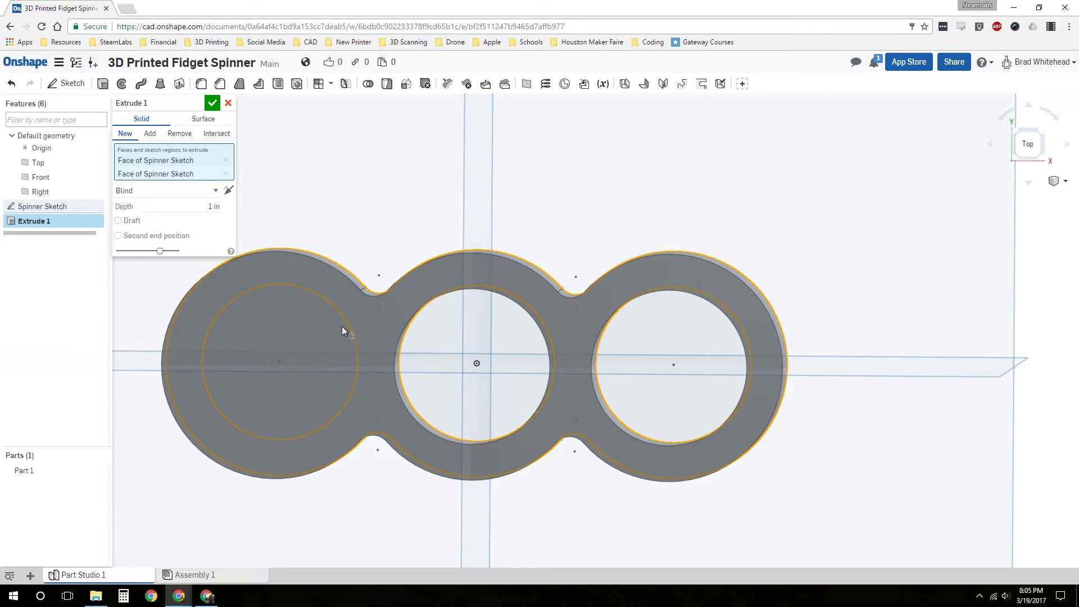
left_click(226, 173)
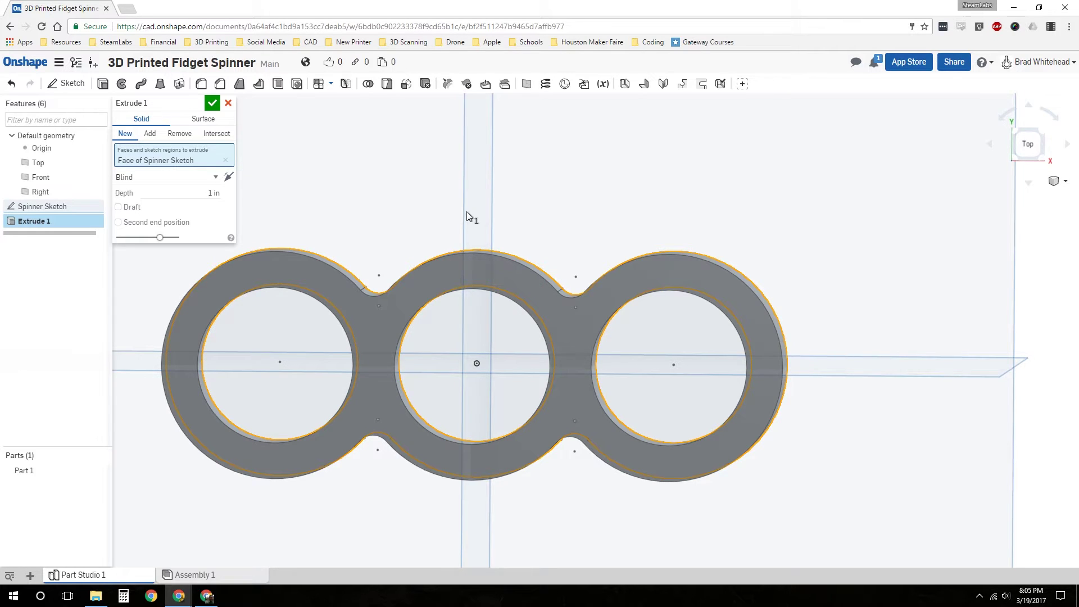
Set the extrusion depth to .28 in on its original side and accept it as Part 1.
right_click_drag(464, 208, 590, 305)
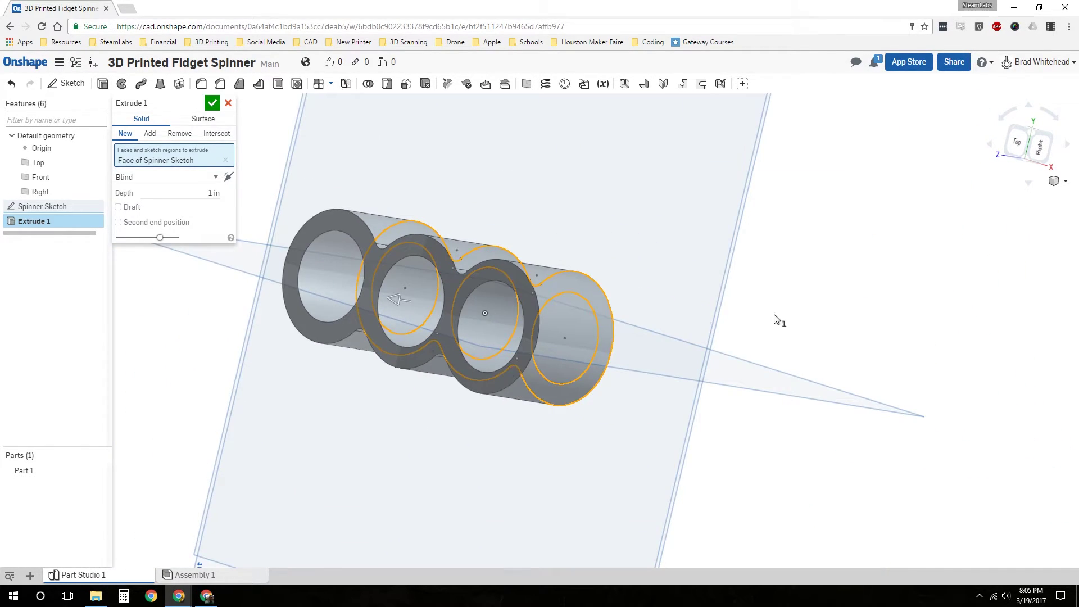
right_click_drag(778, 320, 796, 297)
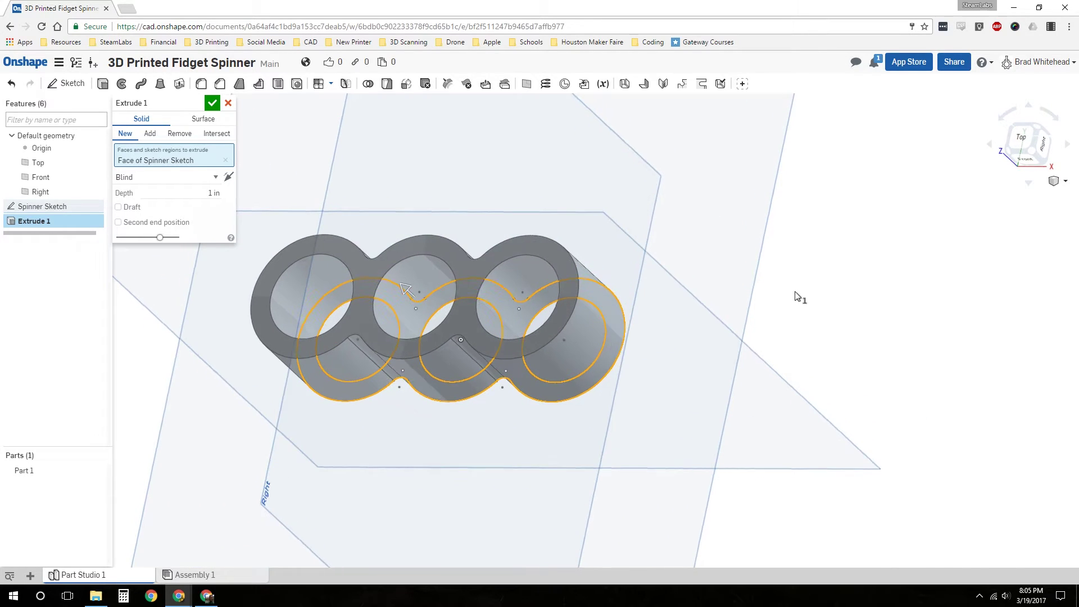
left_click(232, 180)
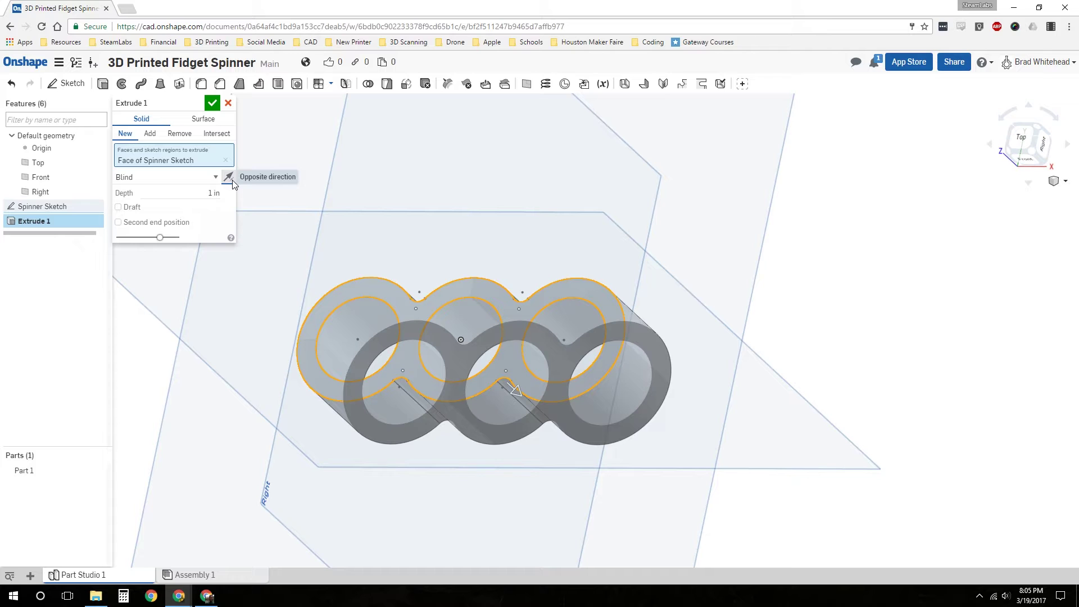
left_click(519, 396)
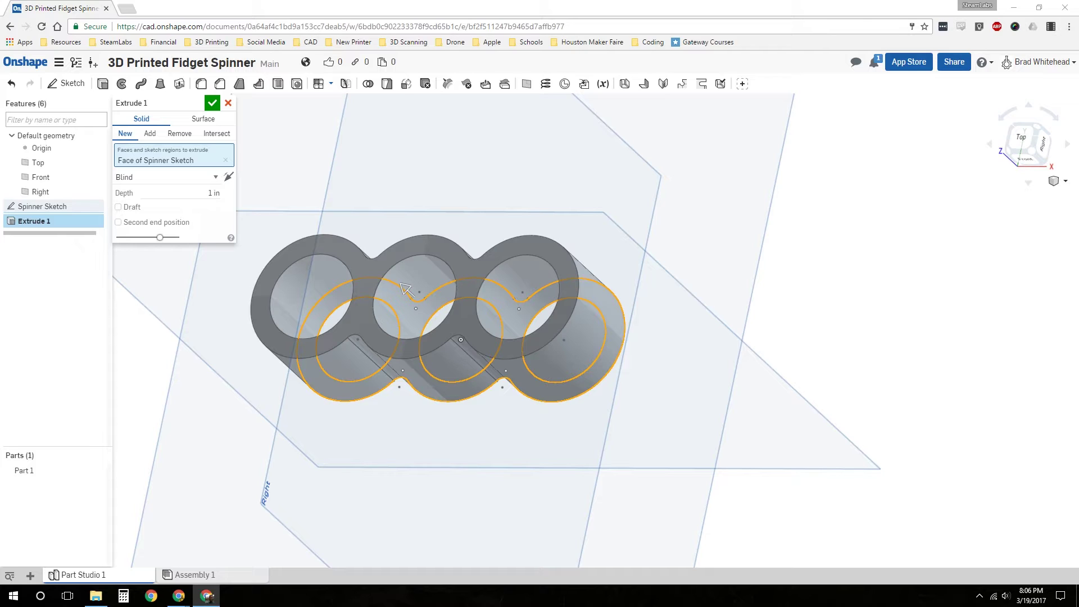
left_click(261, 187)
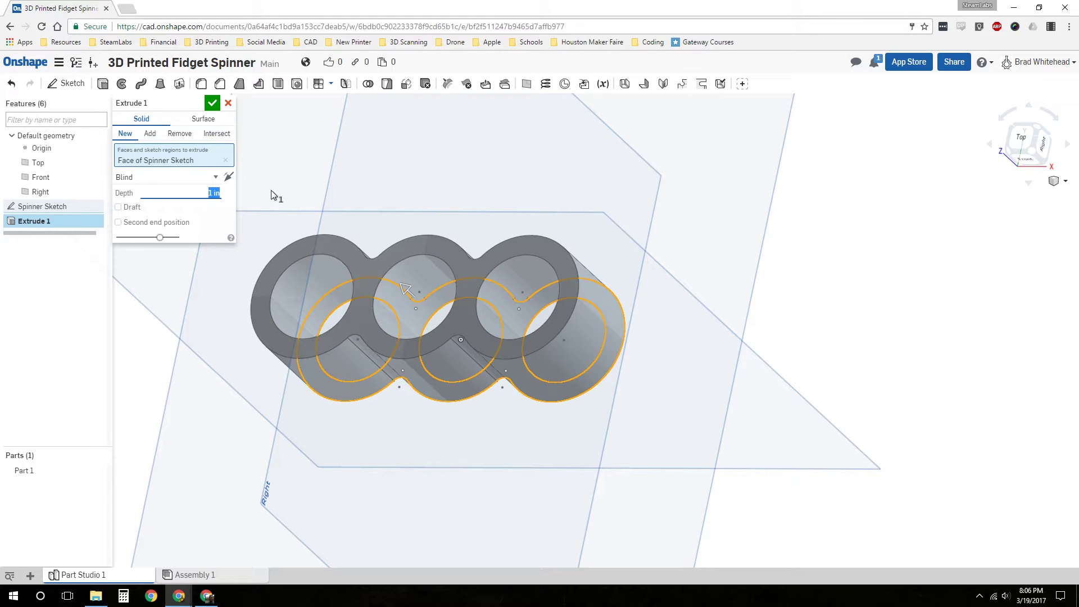
type(".28")
key("Return")
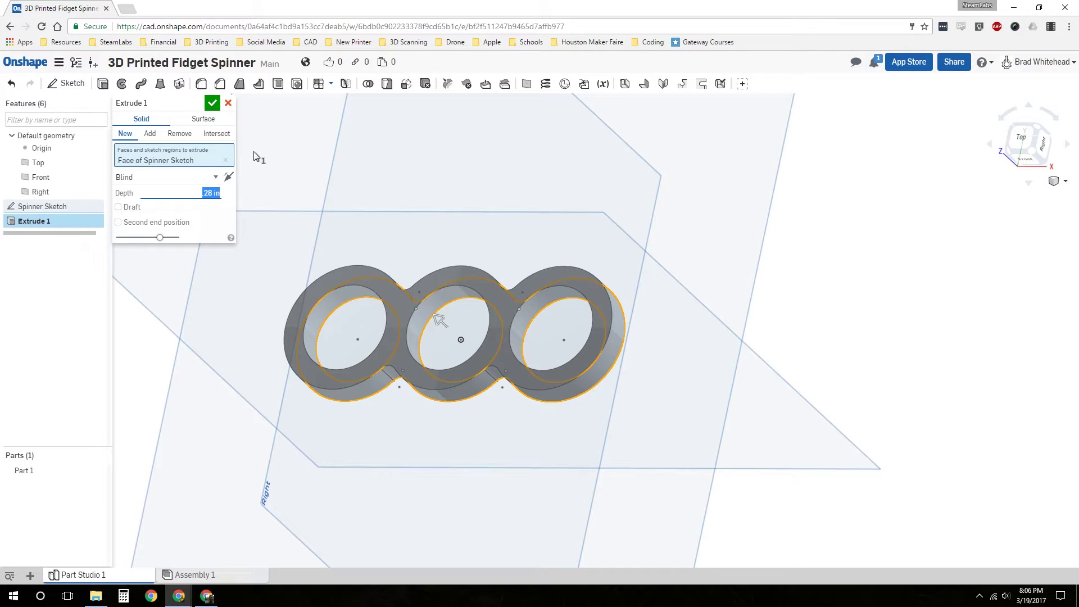
left_click(212, 104)
right_click_drag(683, 399, 696, 426)
scroll(461, 387, "down", 3)
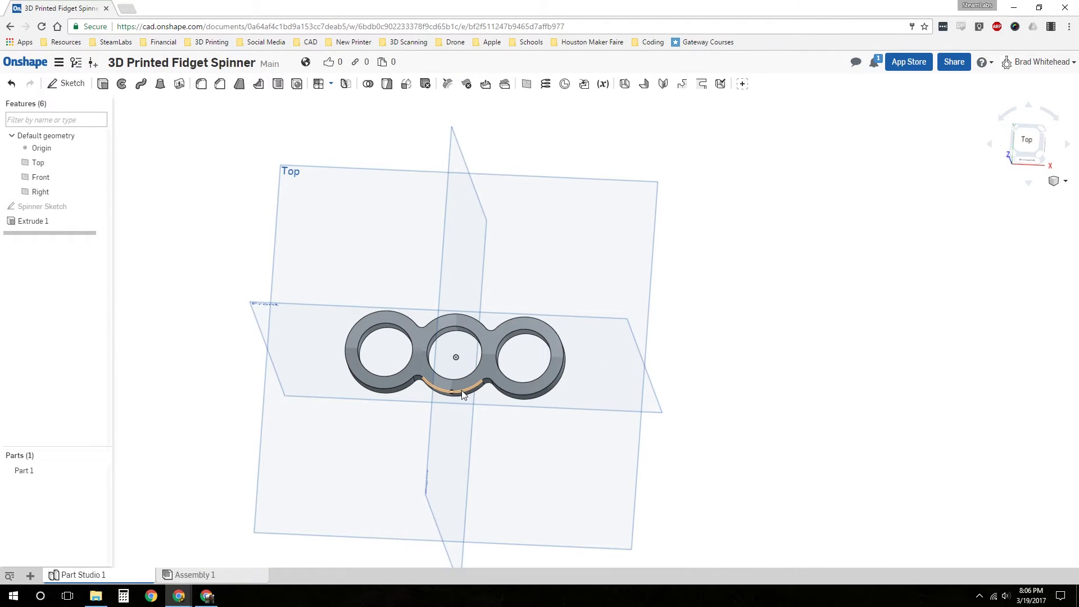
scroll(416, 353, "up", 2)
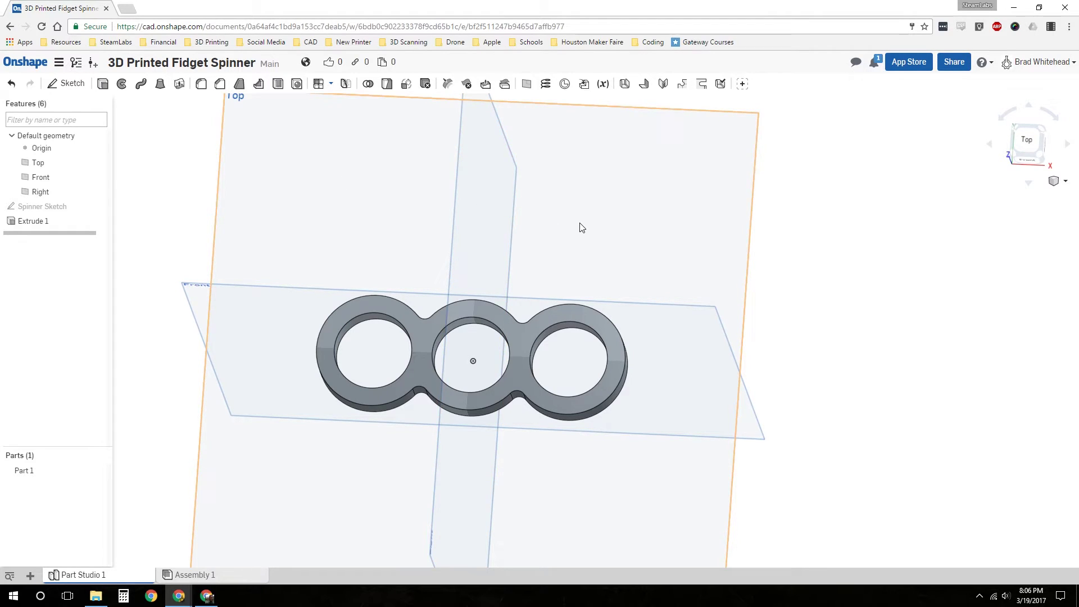
scroll(476, 231, "down", 2)
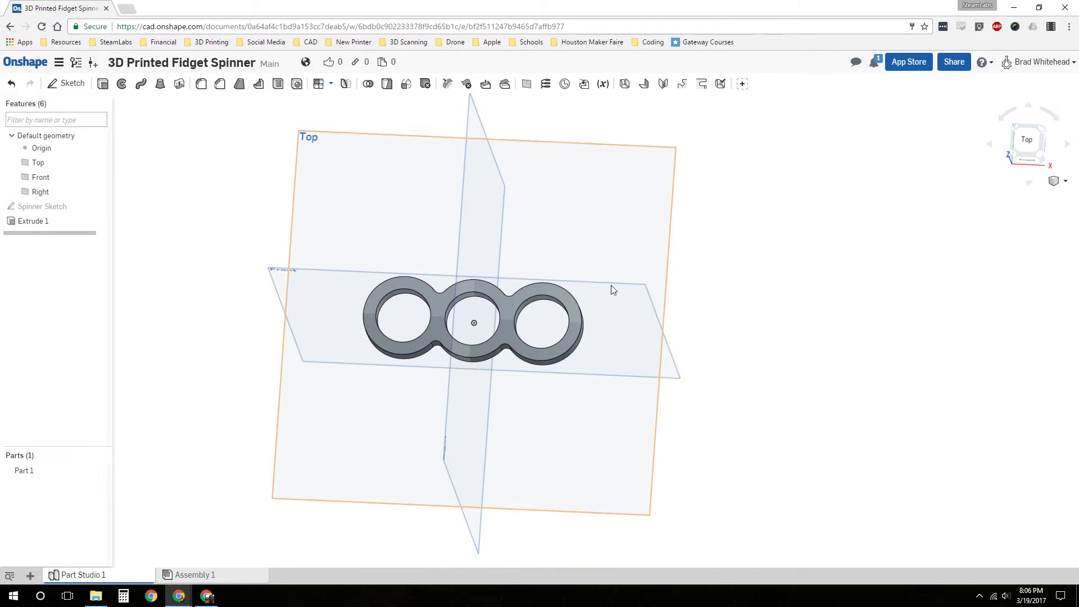
right_click(711, 303)
right_click_drag(711, 299, 692, 256)
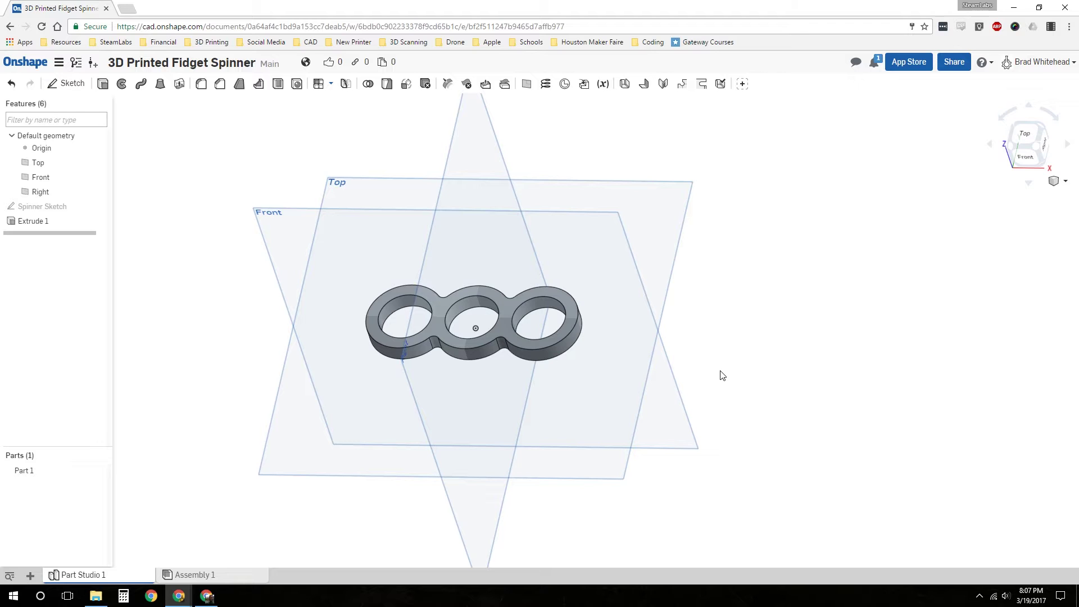
mouse_move(723, 375)
middle_mouse_down()
mouse_move(879, 380)
mouse_move(669, 388)
mouse_move(865, 378)
mouse_move(781, 402)
mouse_move(707, 399)
mouse_move(791, 390)
mouse_move(724, 385)
middle_mouse_up()
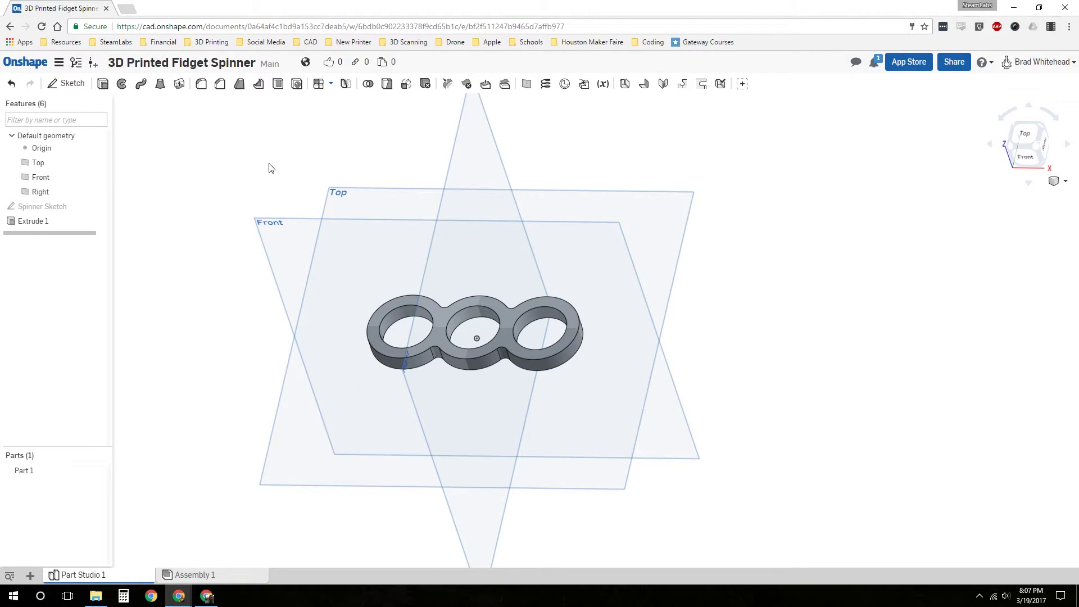
left_click_drag(269, 164, 710, 478)
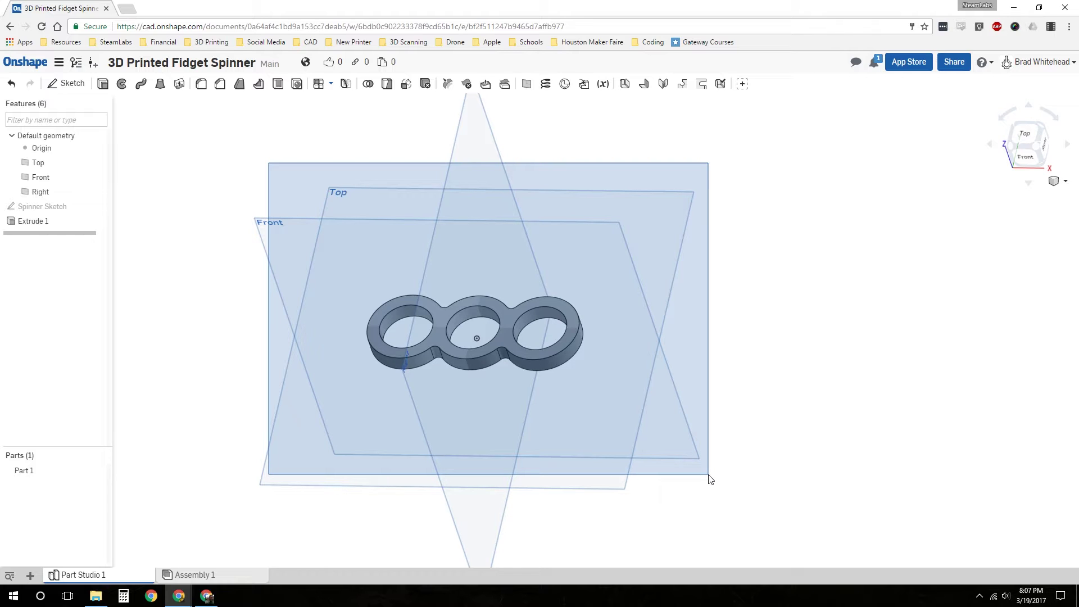
left_click_drag(710, 478, 709, 478)
left_click(804, 414)
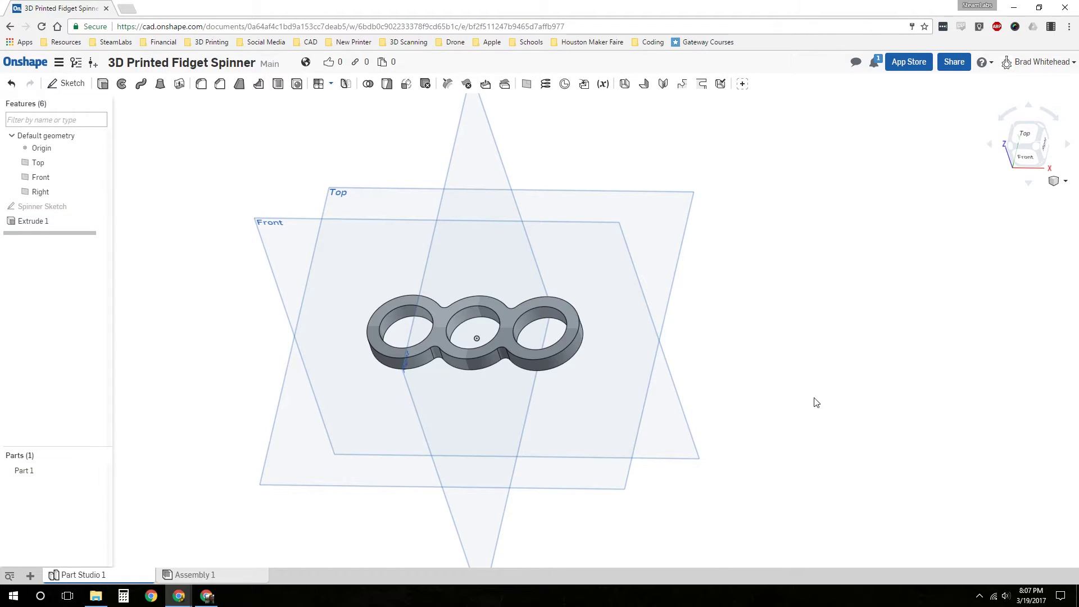
left_click_drag(793, 463, 551, 278)
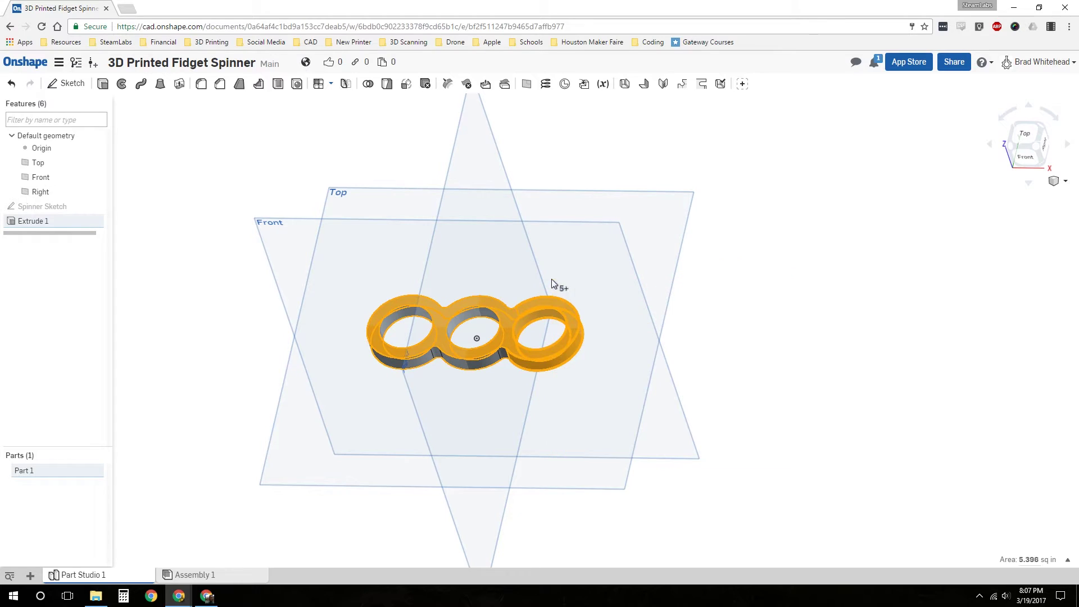
left_click(881, 384)
left_click_drag(857, 473, 694, 327)
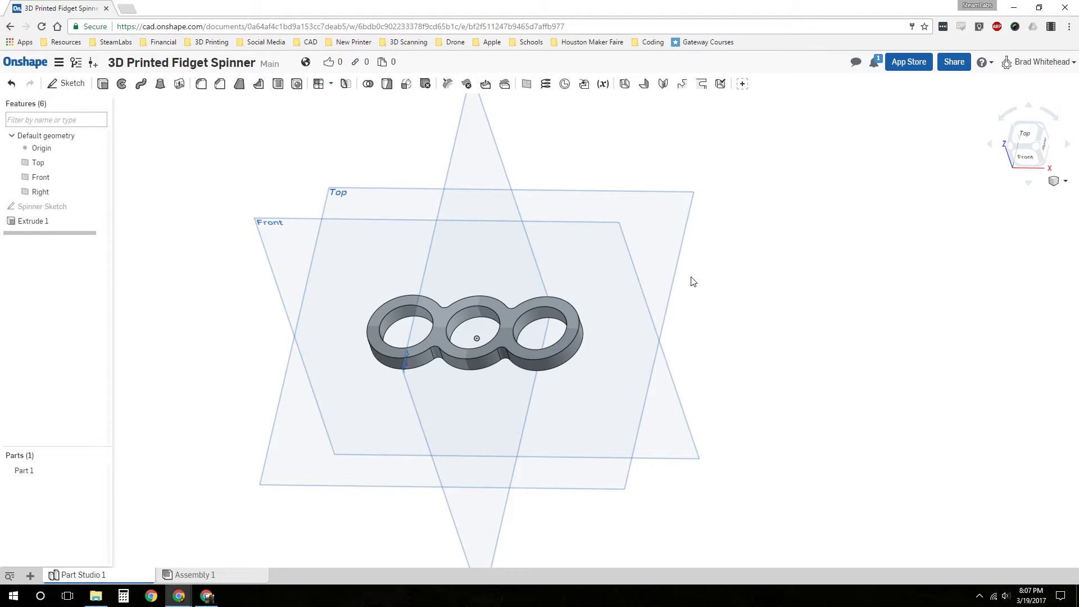
left_click_drag(691, 277, 929, 408)
left_click_drag(336, 272, 415, 342)
left_click_drag(241, 167, 635, 426)
left_click(807, 381)
Rename Extrude 1 to 'Spinner' in the feature list.
right_click(28, 221)
left_click(42, 230)
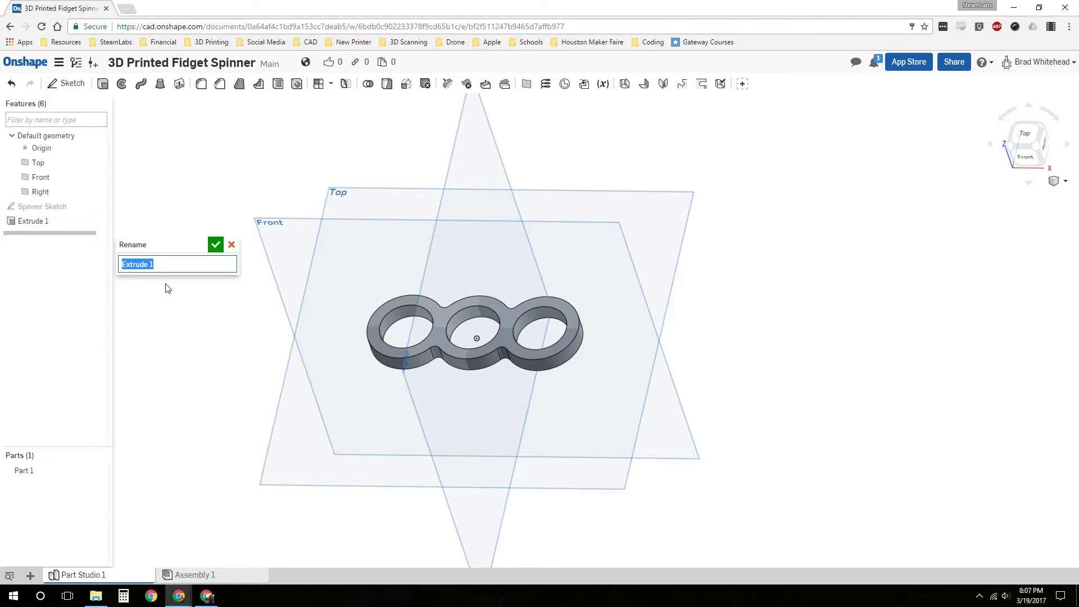
type("Spinner")
key("Return")
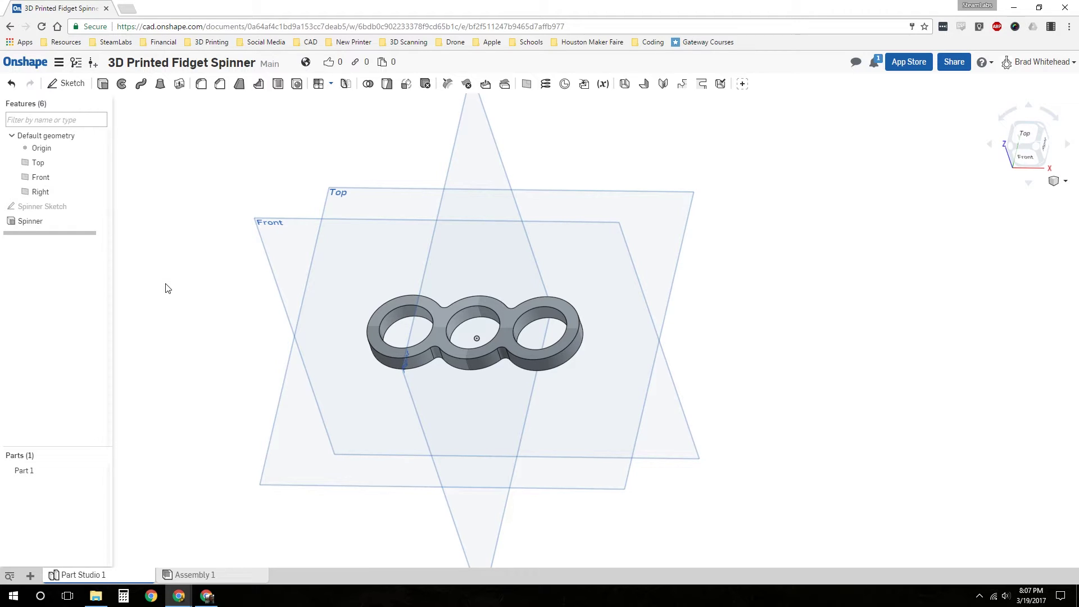
scroll(600, 379, "up", 3)
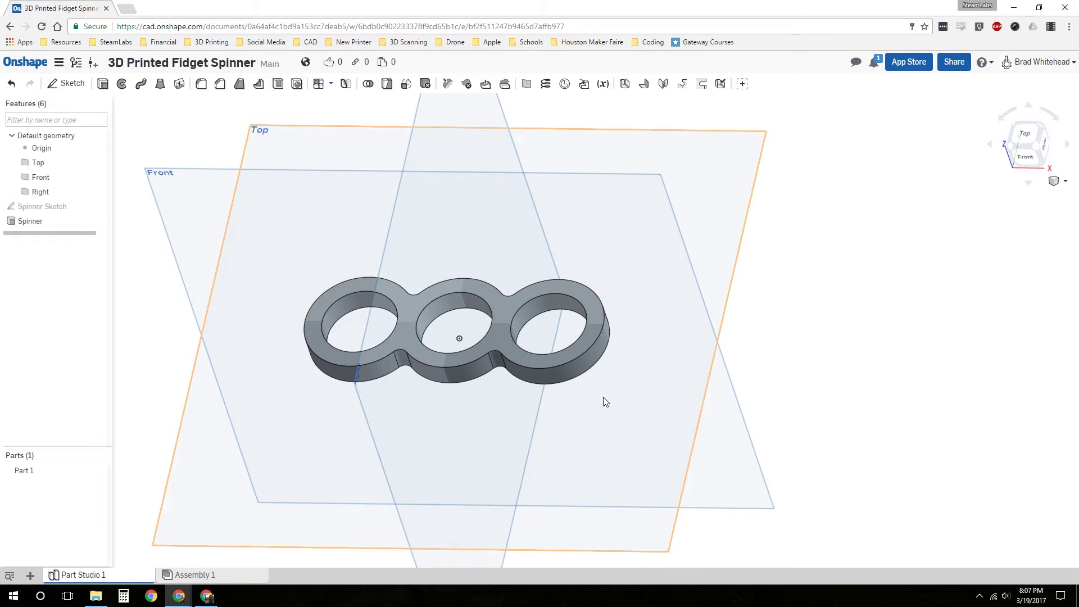
Start Fillet 1, try a 1 in radius on the top face, then remove that face.
left_click(201, 85)
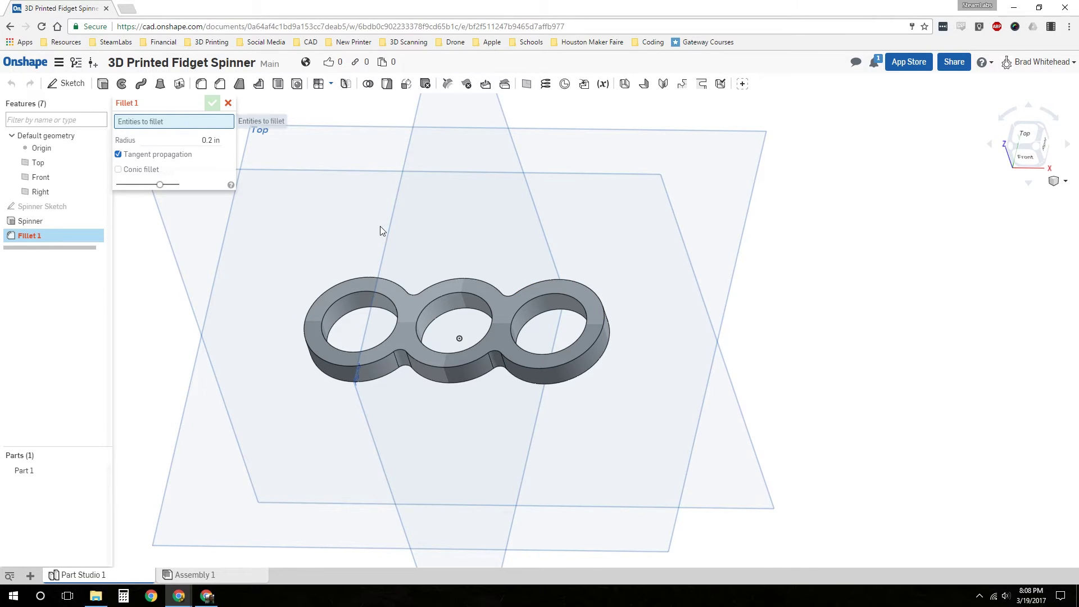
left_click(599, 311)
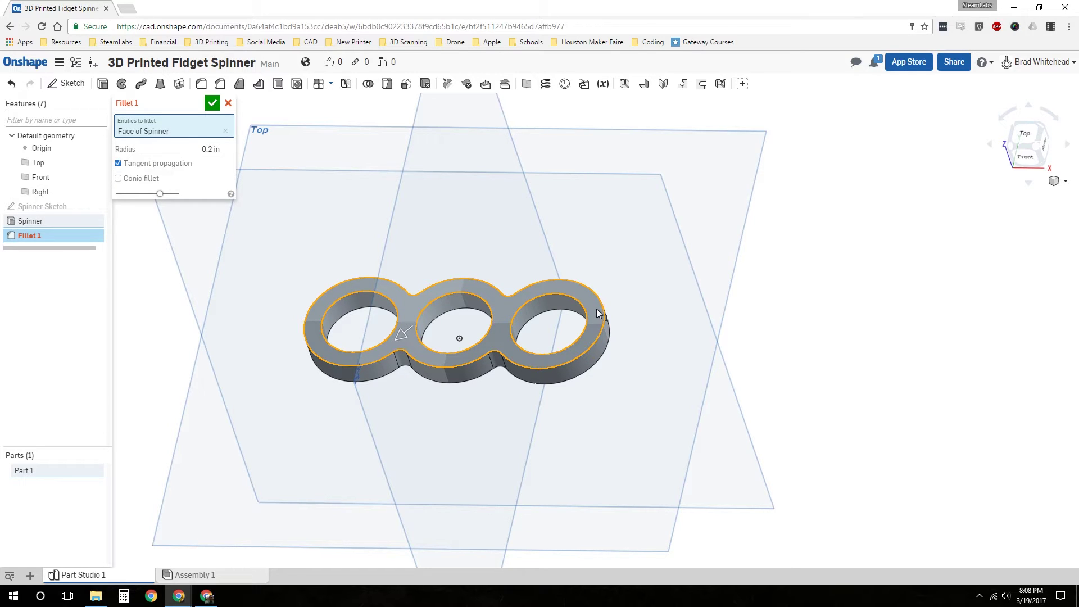
left_click(216, 150)
type("1")
key("Return")
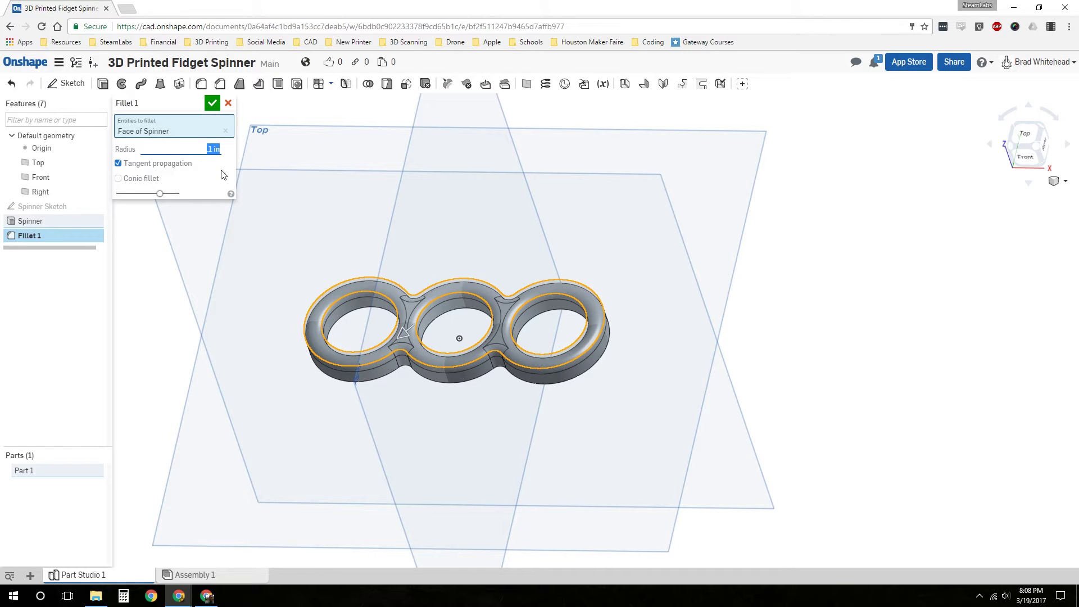
left_click(226, 131)
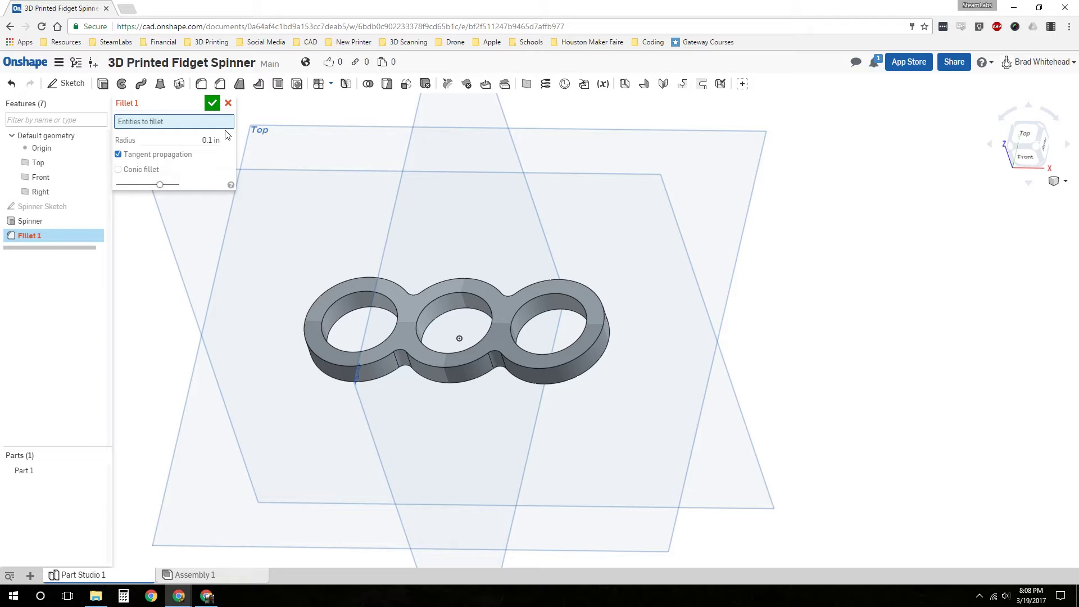
Select the spinner's outer top and bottom edges and apply the 0.1 in fillet as Fillet 1.
left_click(595, 345)
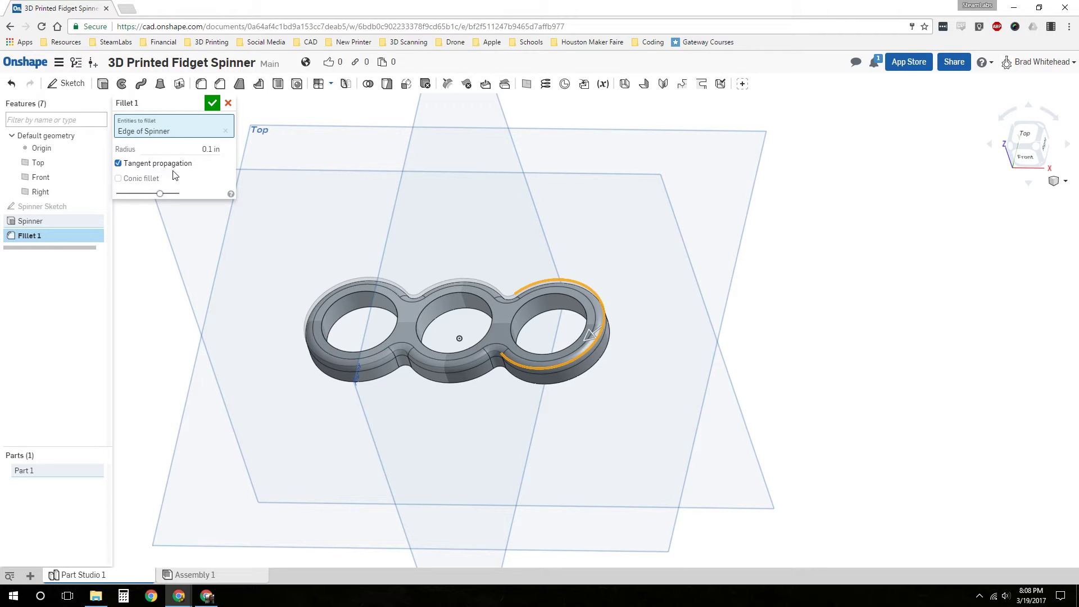
scroll(396, 350, "up", 4)
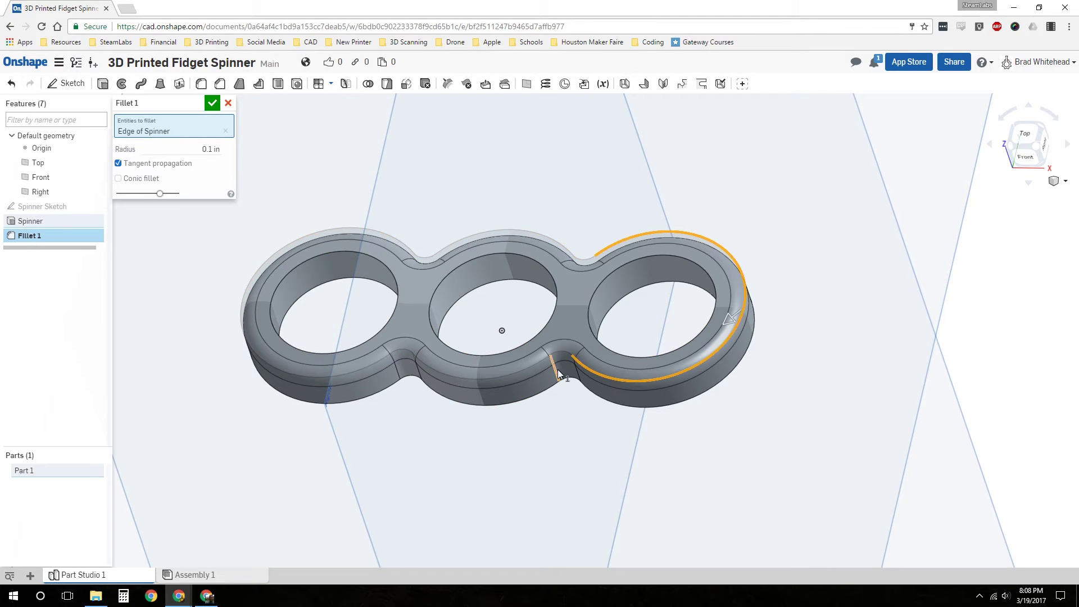
right_click_drag(604, 461, 592, 322)
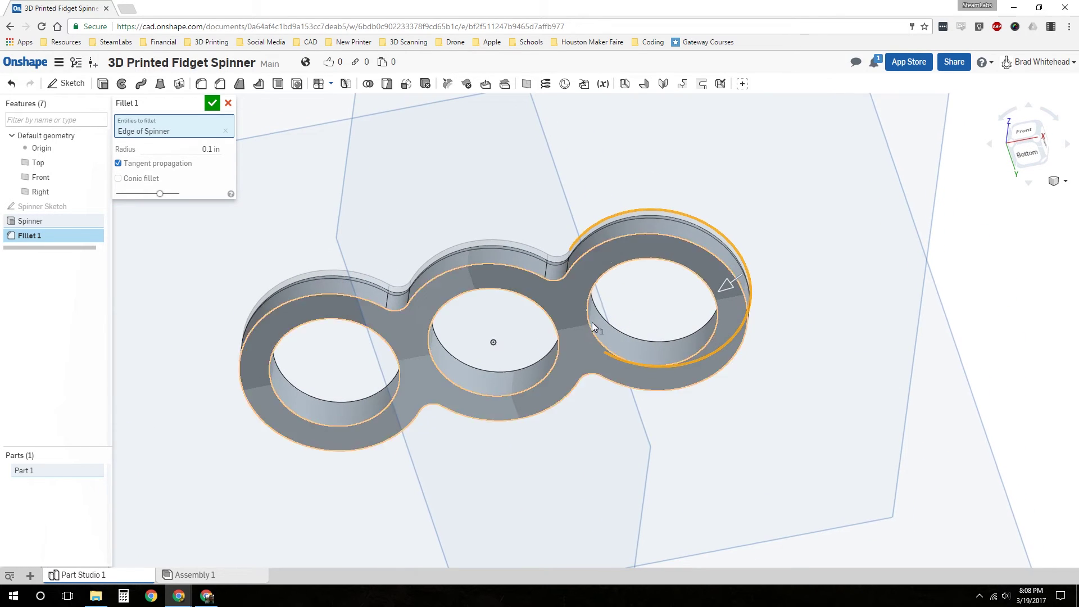
left_click(599, 247)
mouse_move(581, 342)
right_mouse_down()
mouse_move(591, 473)
mouse_move(644, 491)
mouse_move(588, 487)
mouse_move(601, 471)
mouse_move(565, 410)
mouse_move(581, 349)
right_mouse_up()
scroll(541, 306, "up", 4)
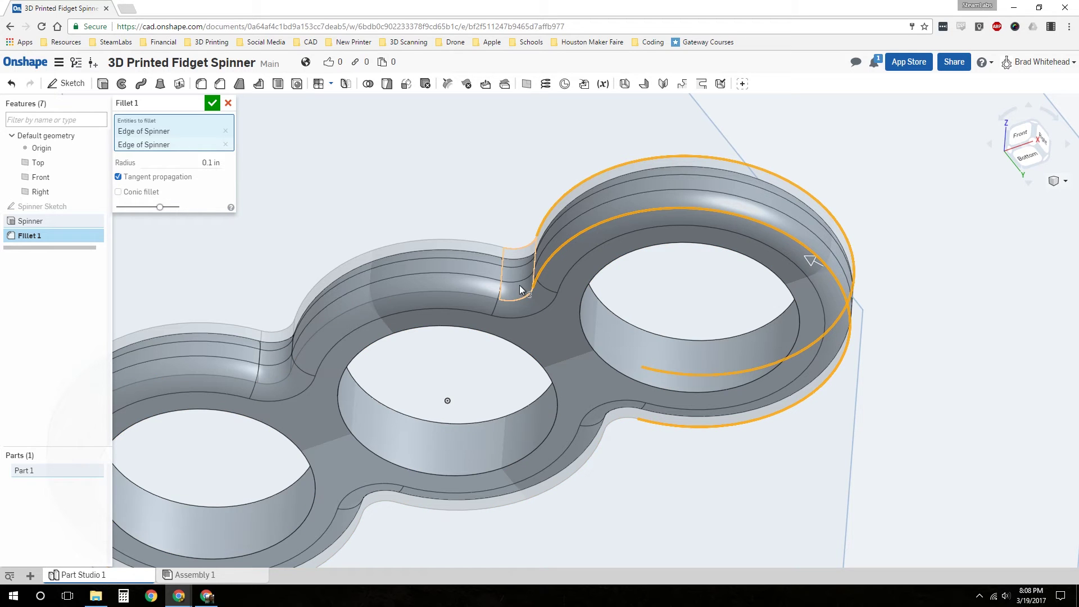
right_click_drag(565, 238, 596, 262)
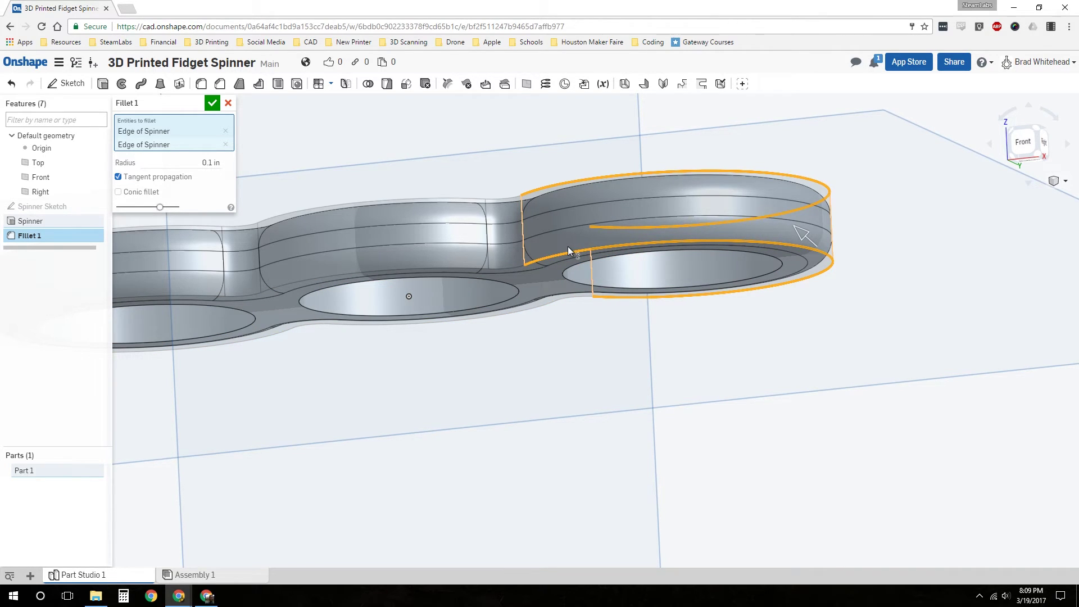
right_click_drag(562, 369, 644, 367)
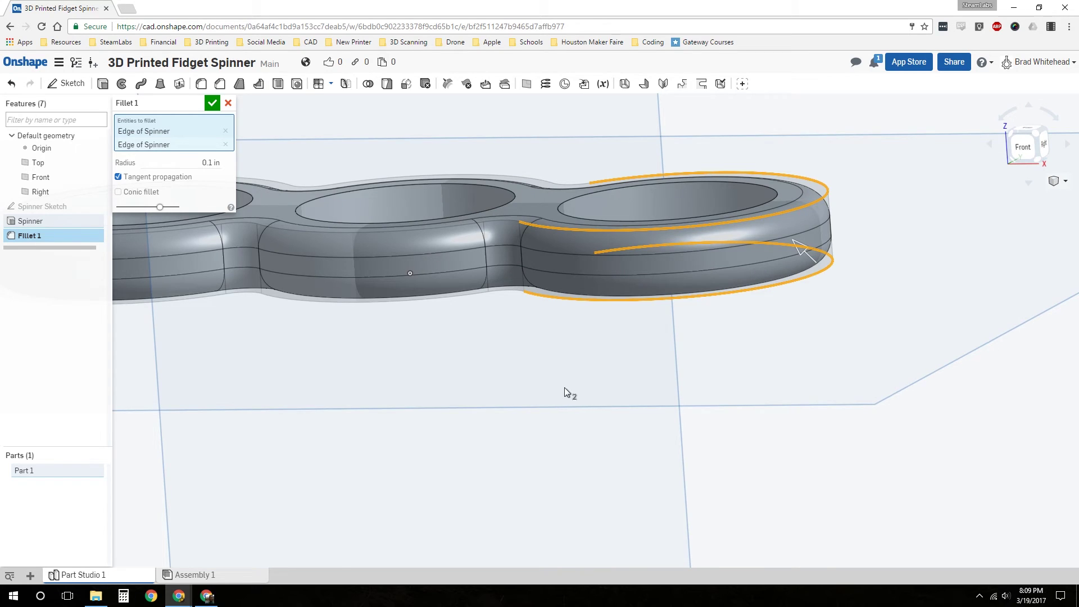
scroll(571, 389, "down", 3)
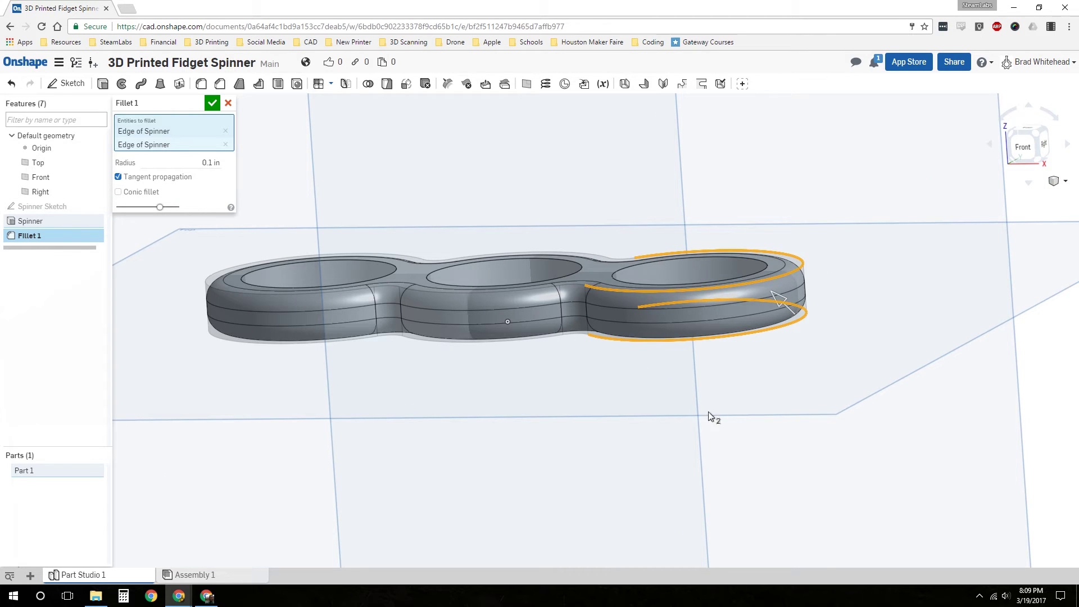
left_click(212, 104)
Start a chamfer and select the top edges of the left, middle and right bearing holes.
right_click_drag(504, 477, 568, 511)
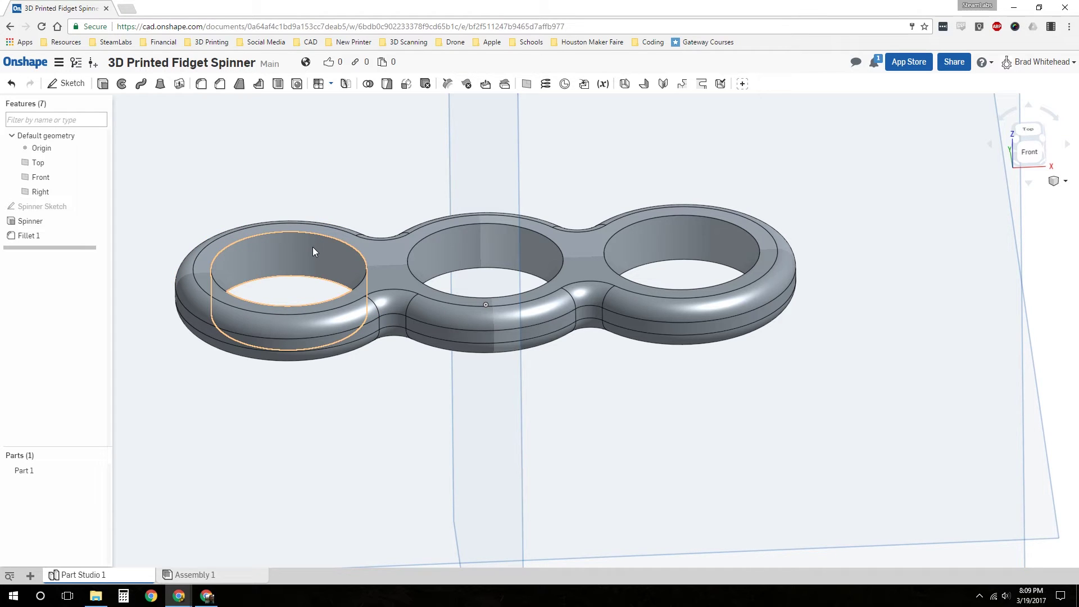
left_click(219, 90)
left_click(349, 251)
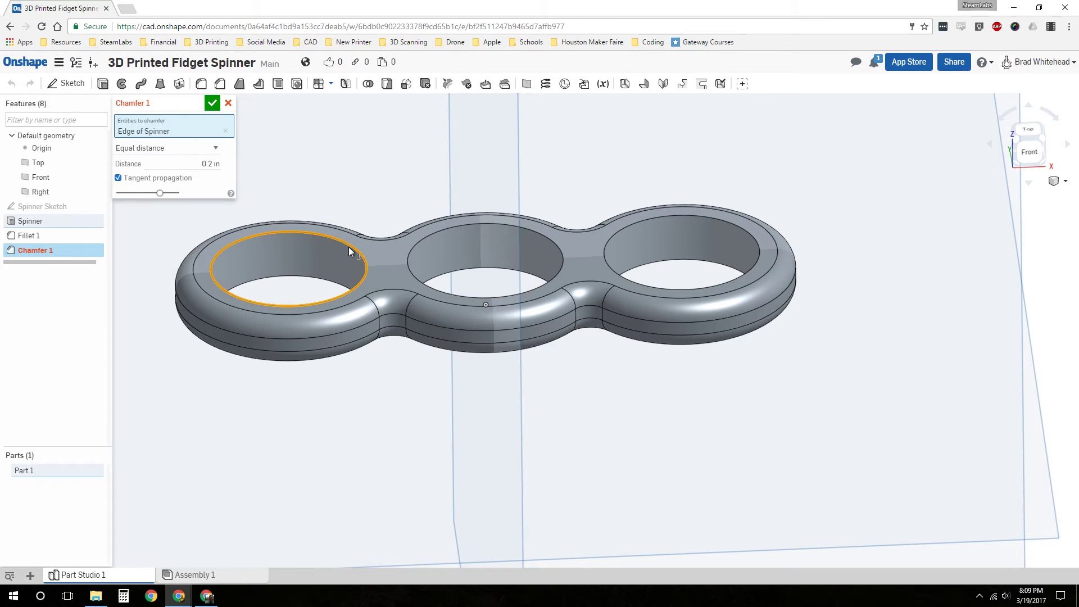
left_click(428, 235)
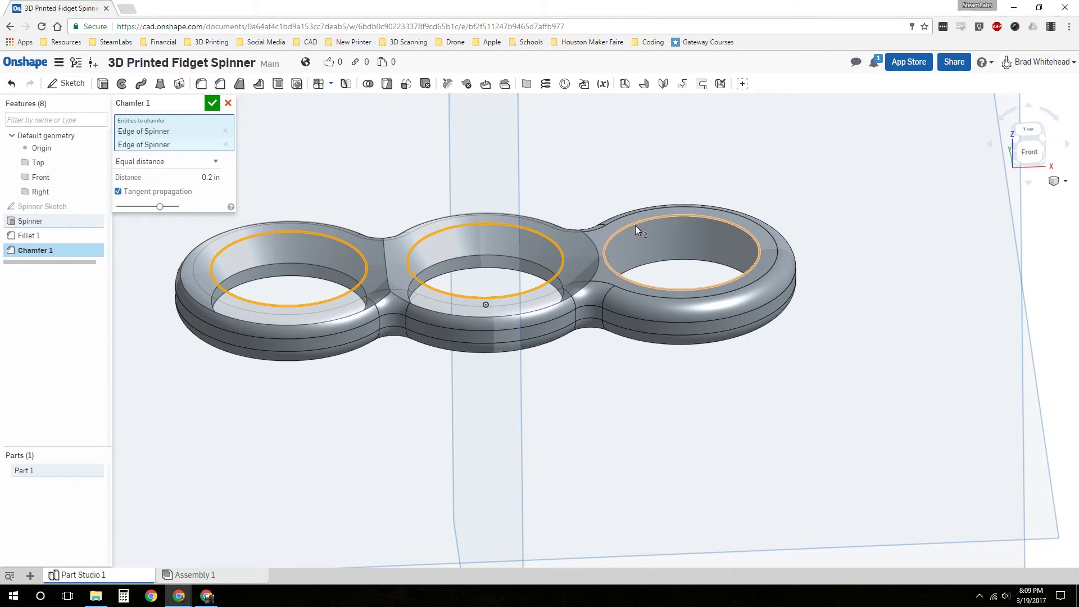
left_click(635, 225)
Set the chamfer distance to 0.03 in and commit Chamfer 1.
left_click(213, 190)
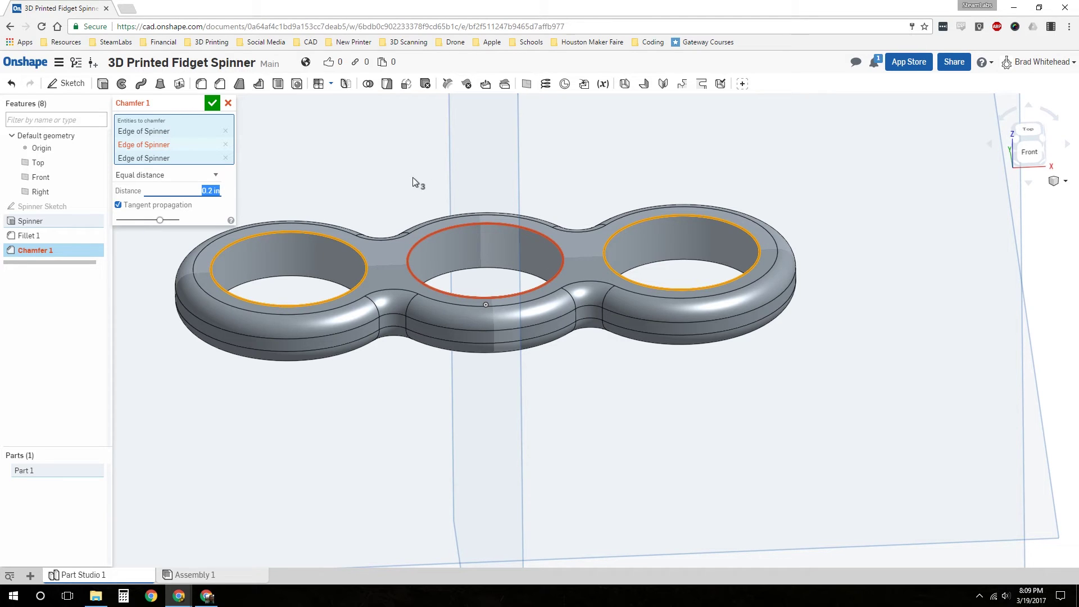
key("BackSpace")
type(".01")
scroll(435, 245, "up", 5)
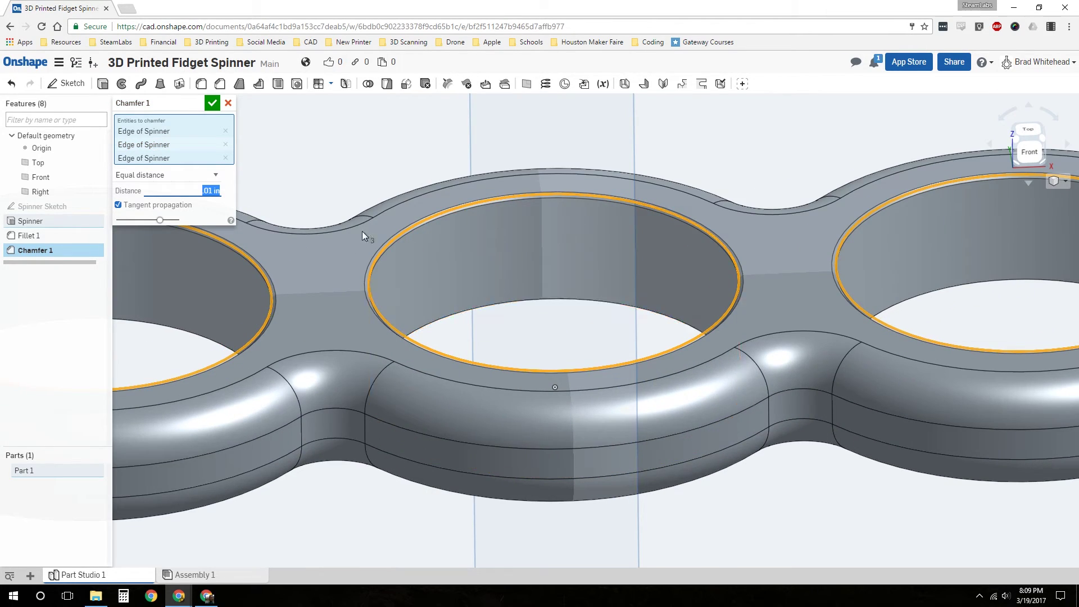
type(".05")
key("Return")
right_click_drag(476, 234, 411, 253)
type(".02")
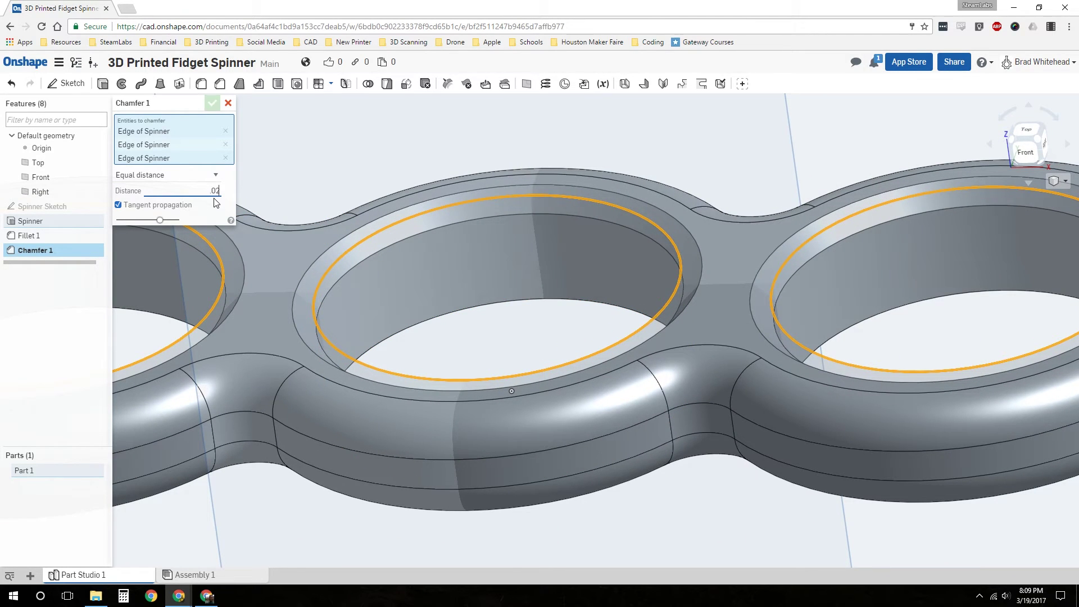
key("Return")
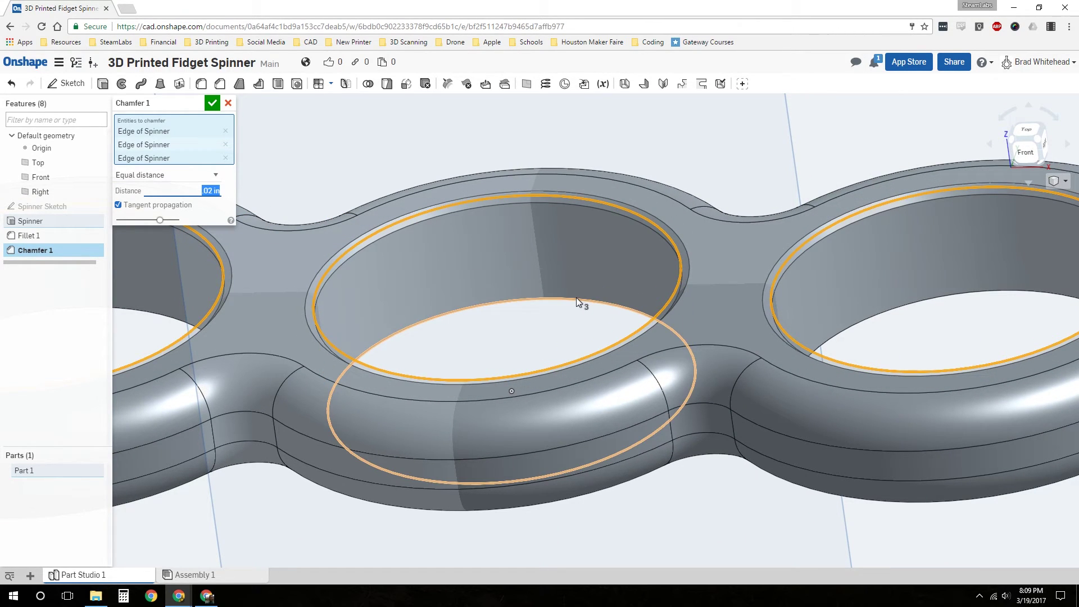
type(".03")
key("Return")
scroll(562, 303, "down", 3)
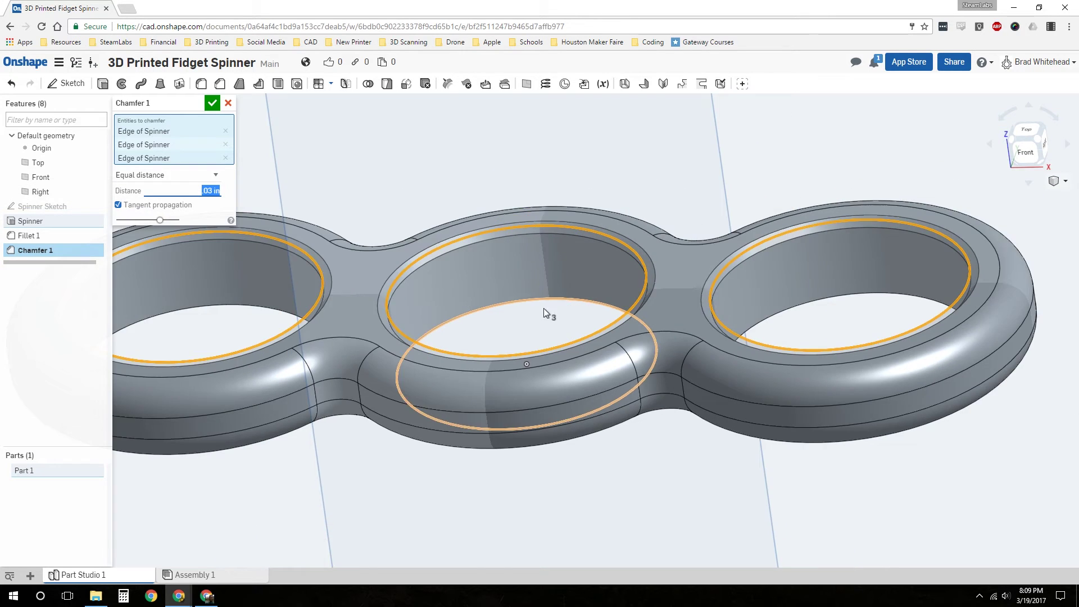
right_click_drag(559, 302, 548, 324)
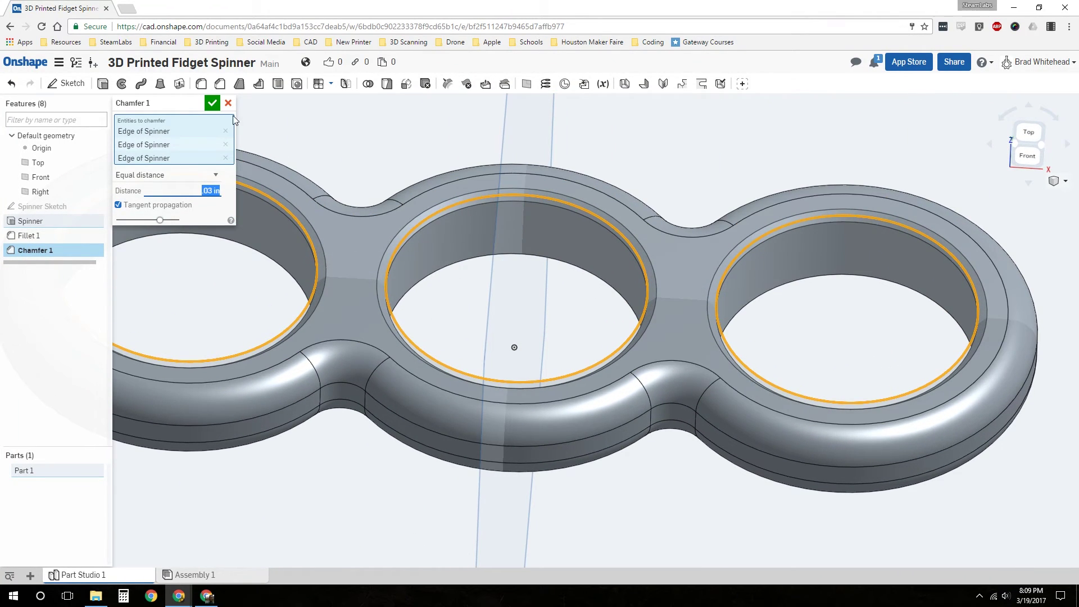
left_click(213, 104)
right_click_drag(439, 261, 452, 317)
key("f")
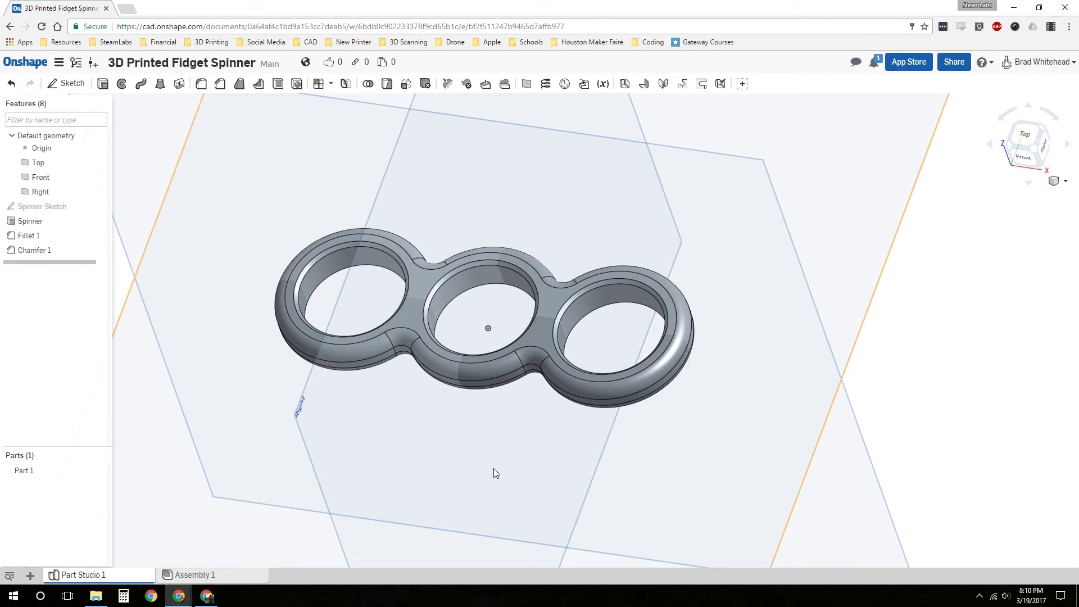
right_click_drag(498, 456, 501, 450)
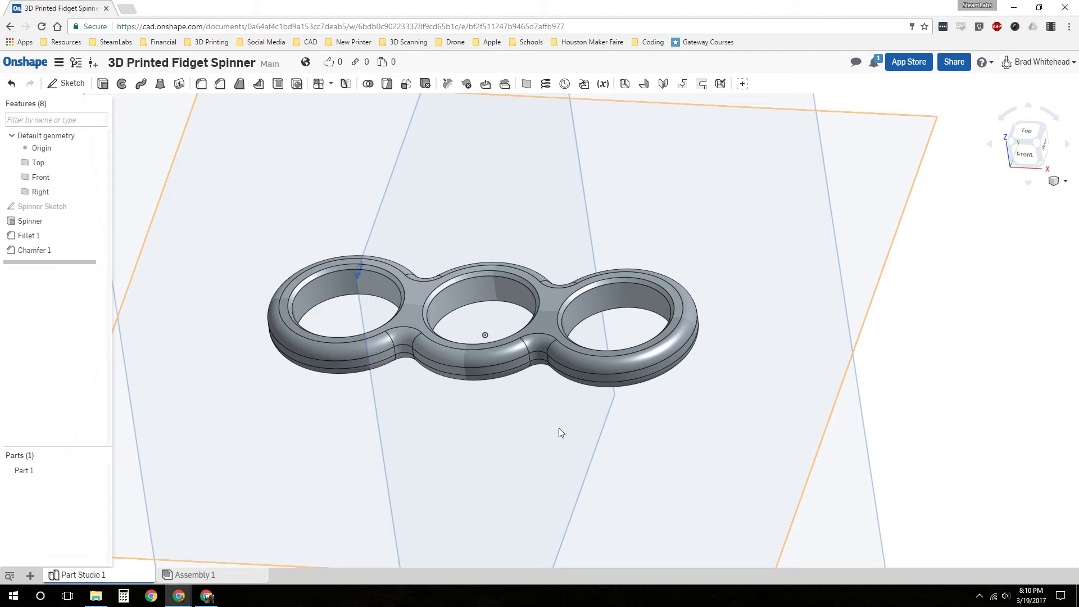
scroll(748, 458, "down", 2)
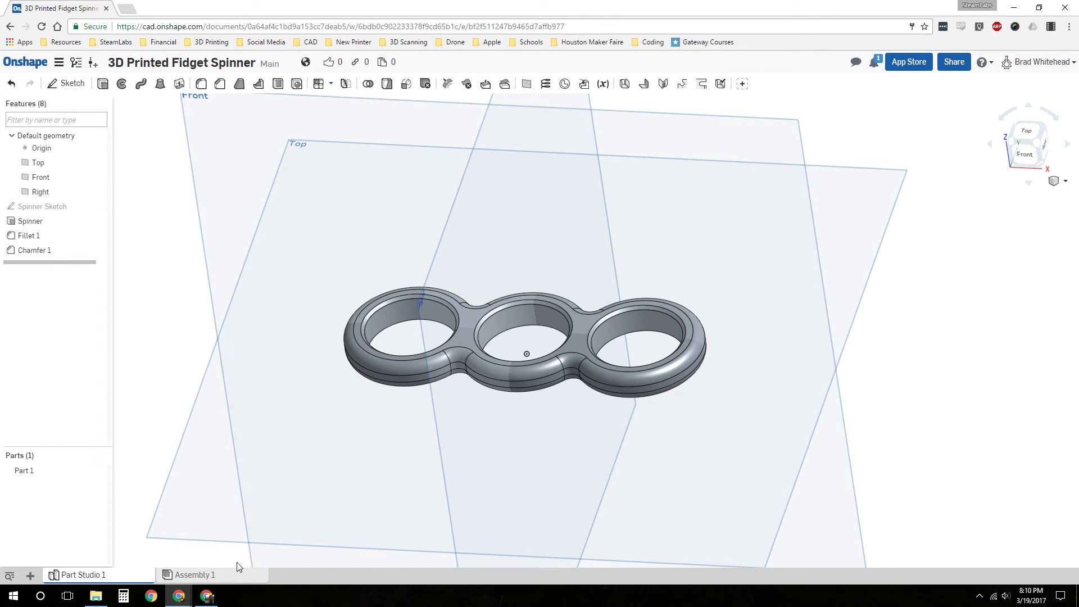
Export Part Studio 1 as 'Spinner' in STL format, Medium resolution, and download it.
right_click(118, 579)
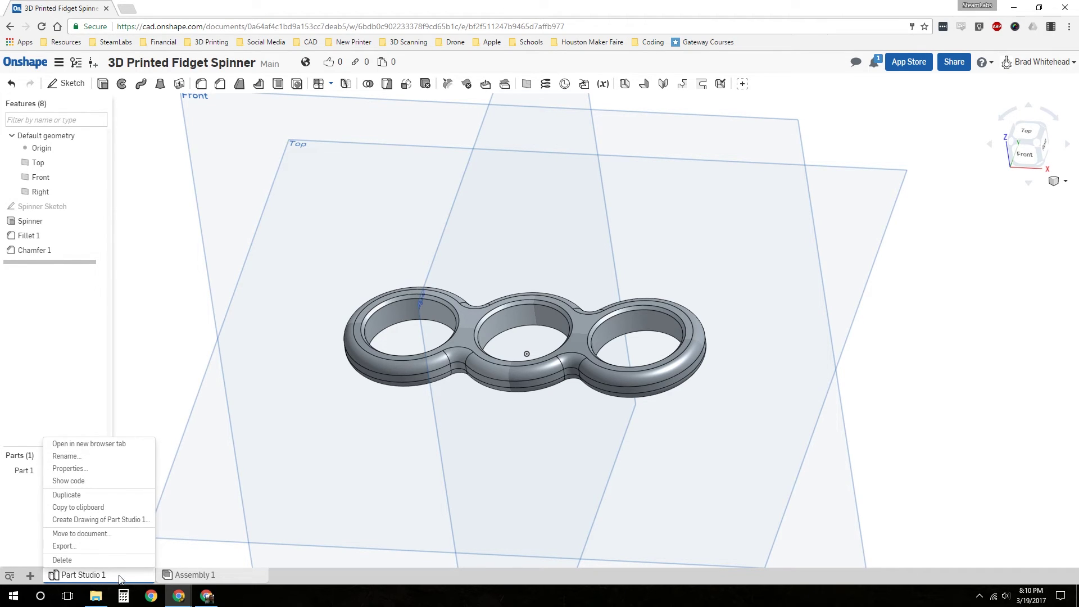
left_click(95, 548)
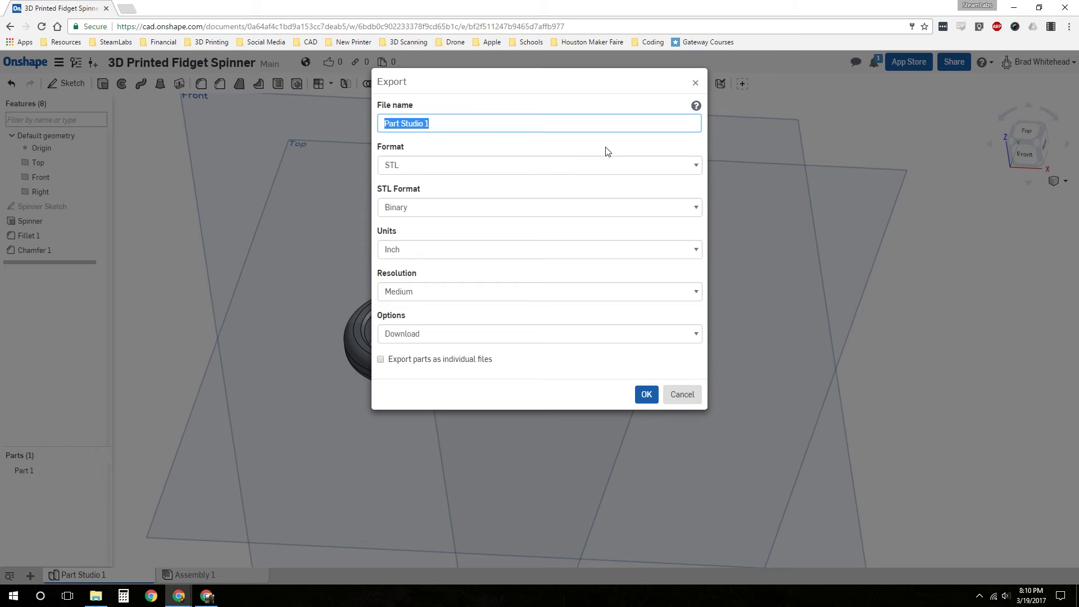
type("Spinner")
left_click(675, 167)
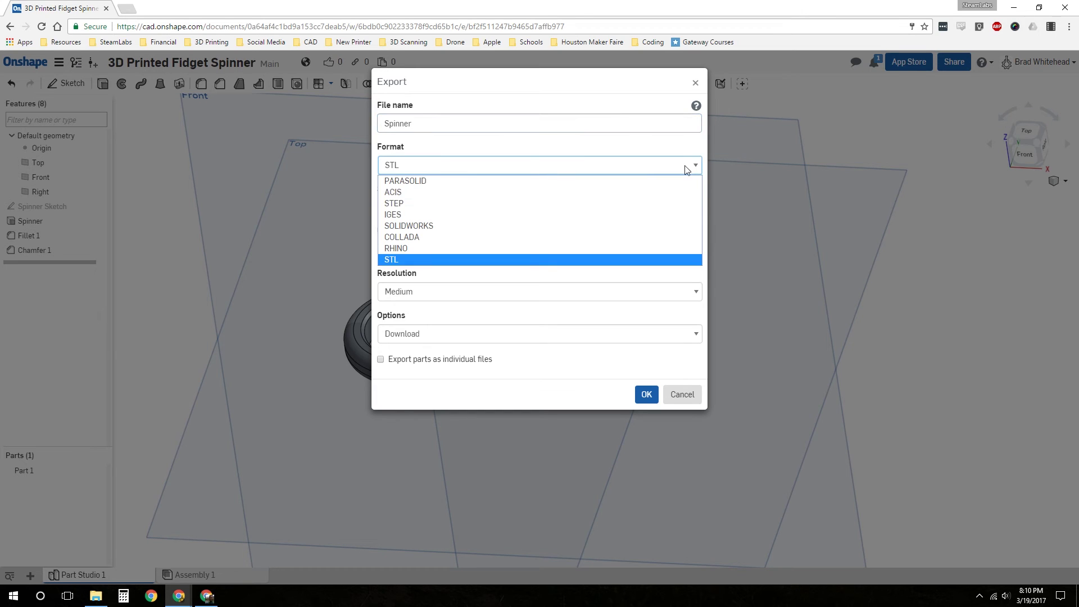
left_click(431, 259)
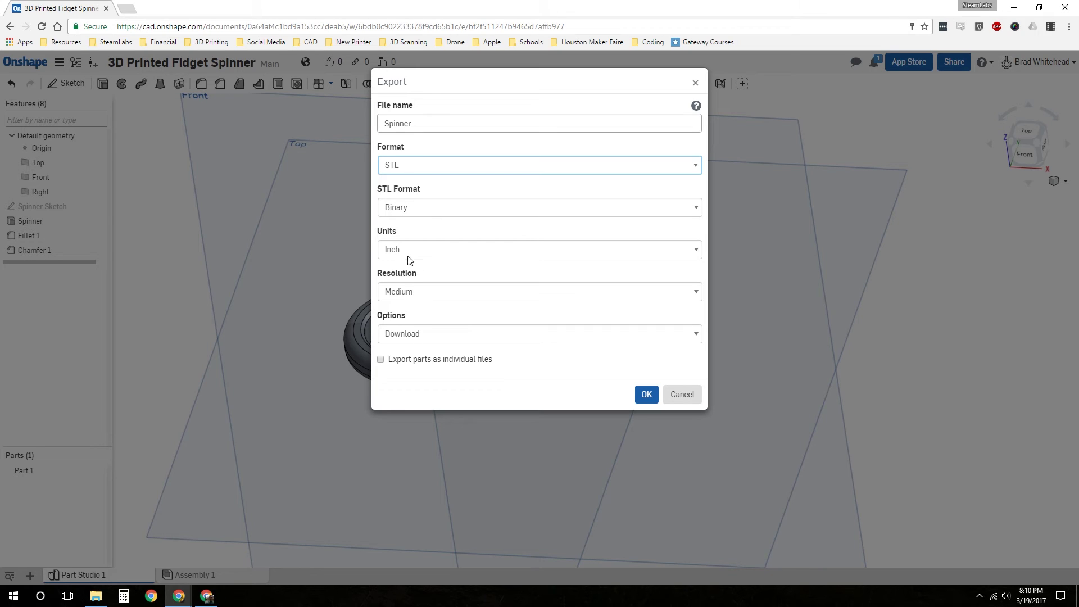
left_click(433, 300)
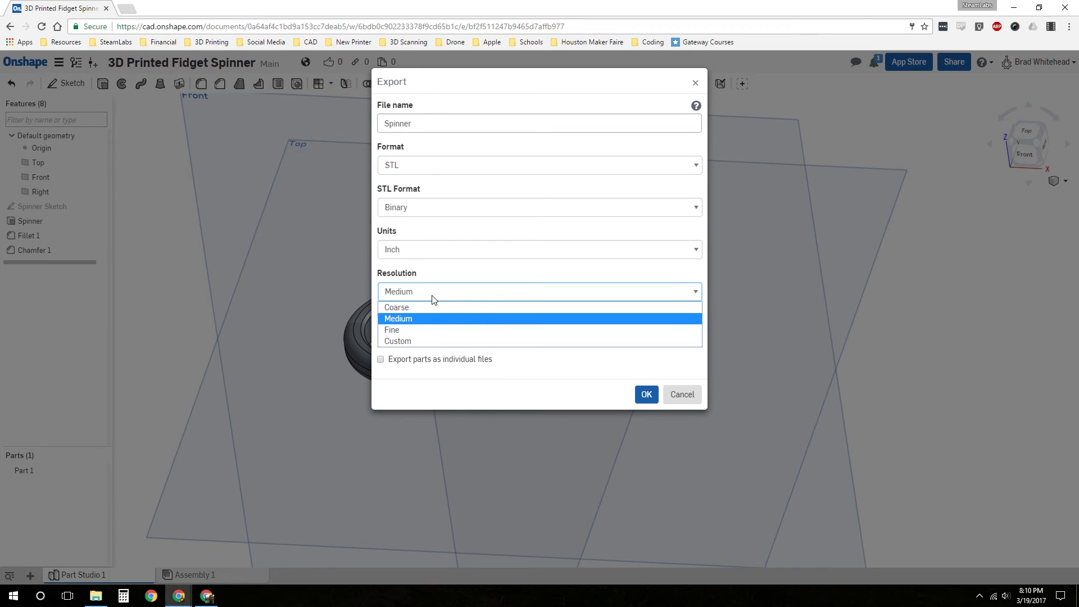
left_click(413, 324)
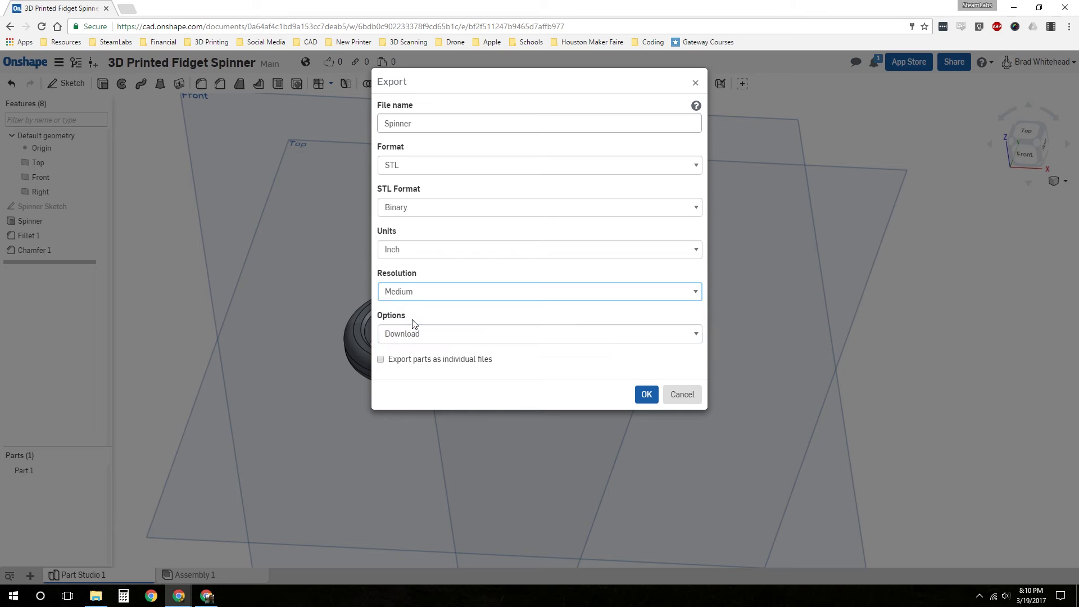
left_click(477, 335)
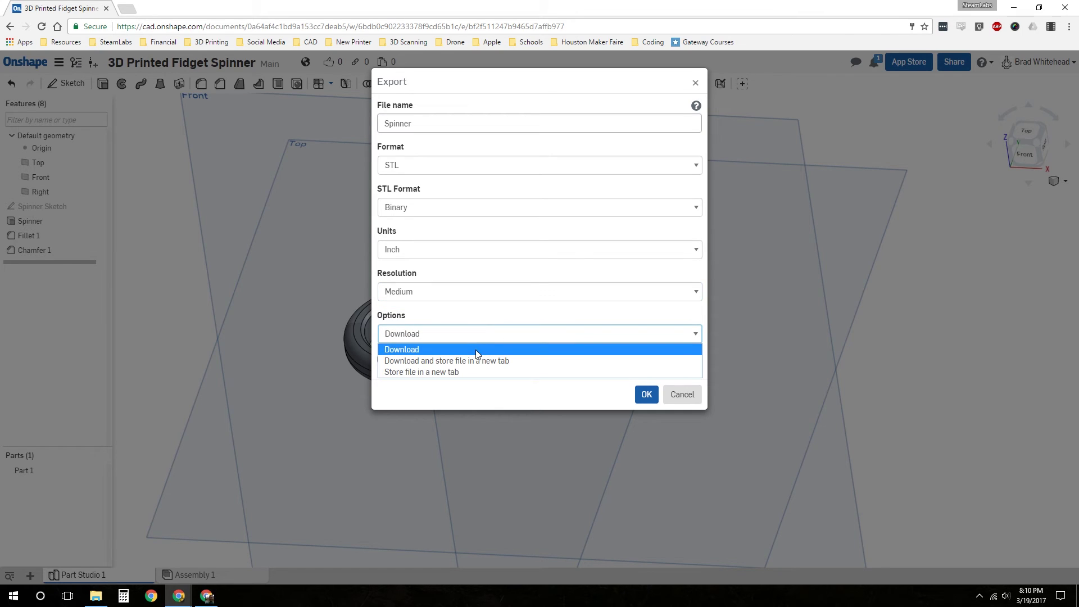
left_click(476, 349)
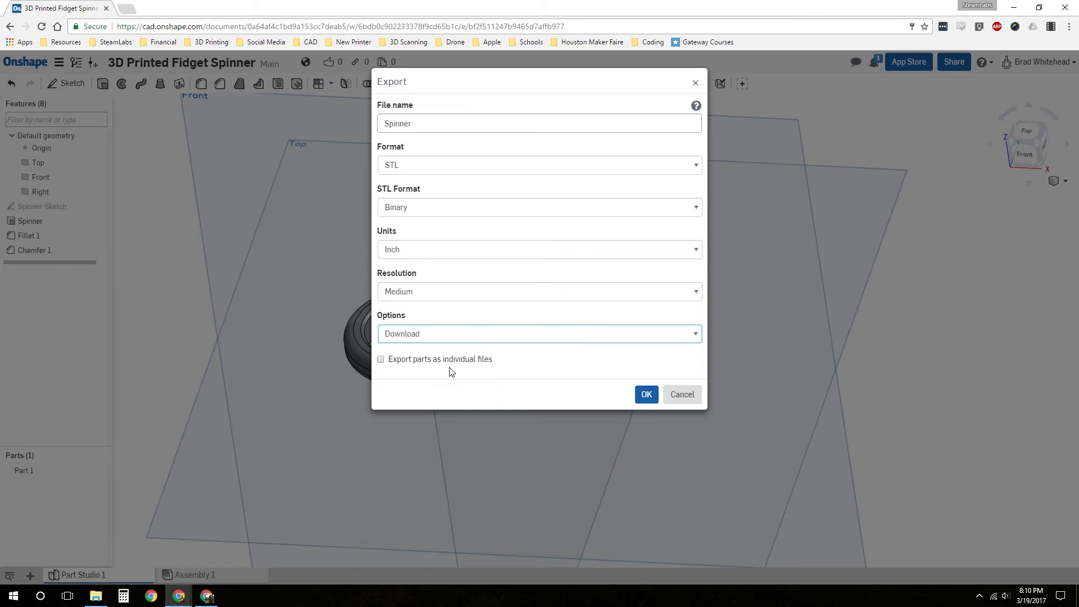
left_click(646, 394)
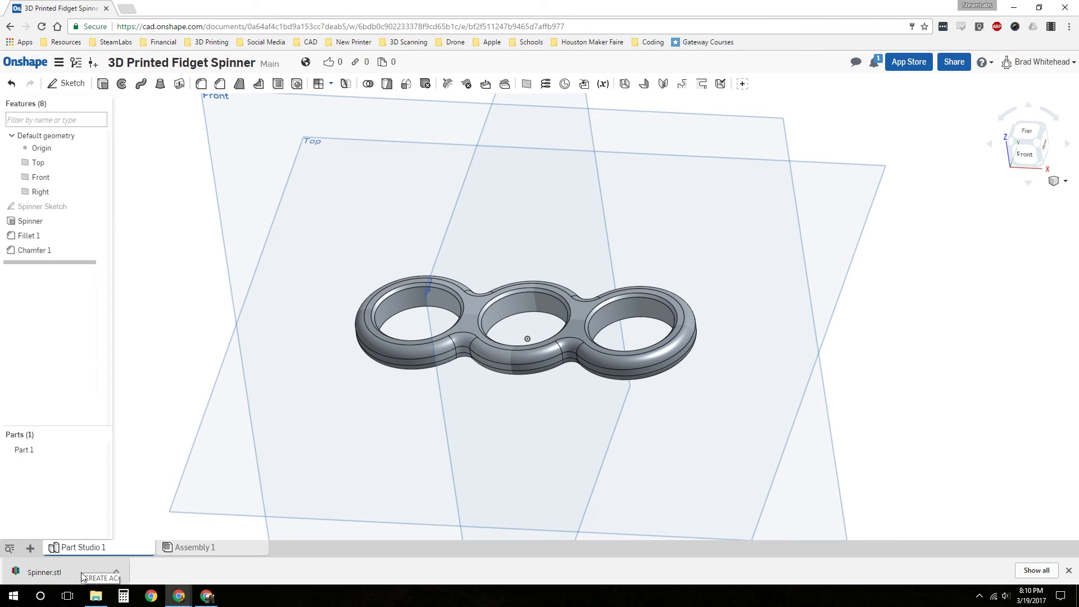
scroll(524, 308, "up", 3)
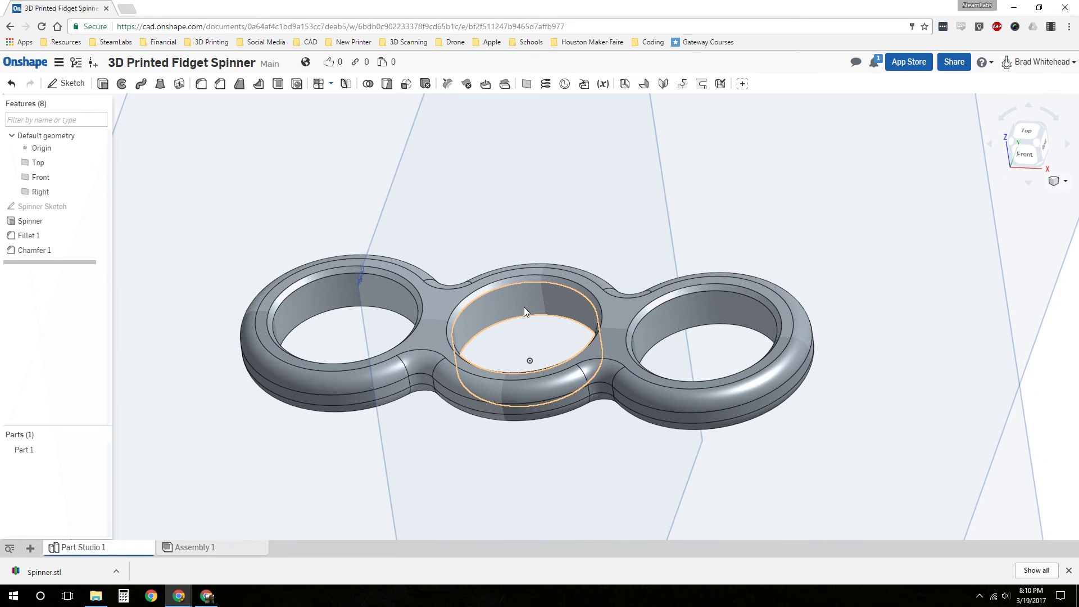